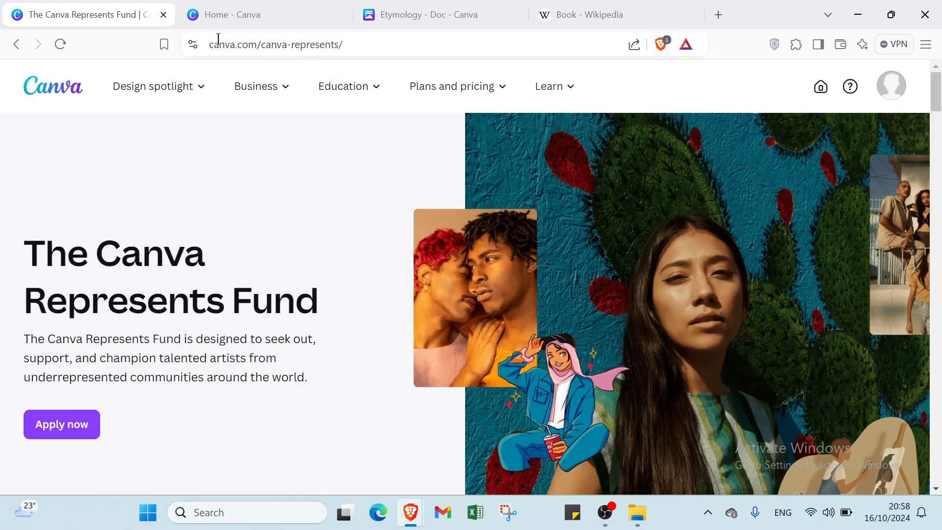
Step: Read through the Canva Represents Fund page's sections on inclusive content, artist applications and the commitment to diversity
scroll(474, 372, "down", 2)
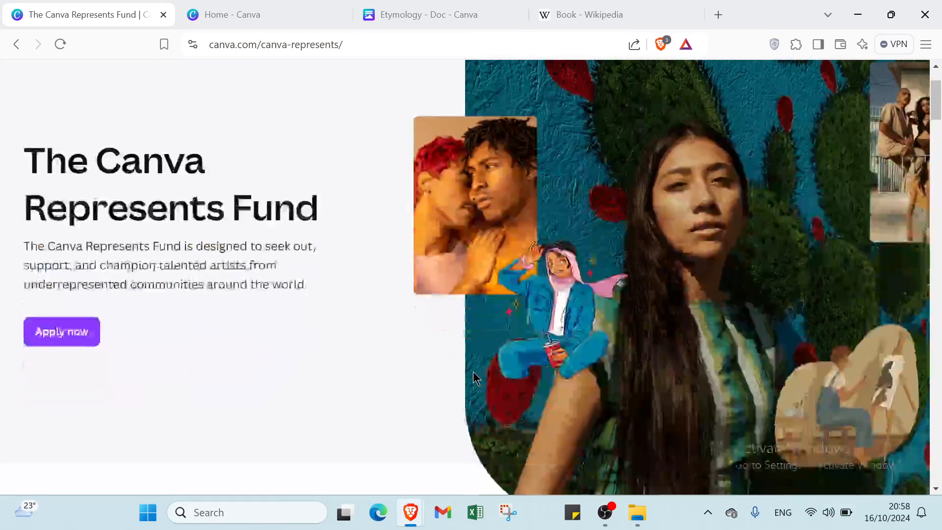
scroll(473, 372, "down", 10)
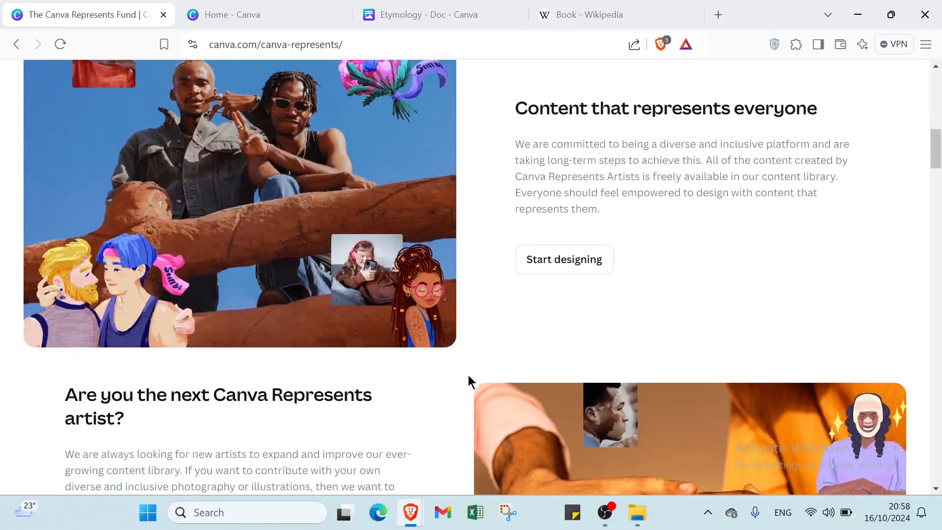
scroll(468, 375, "down", 1)
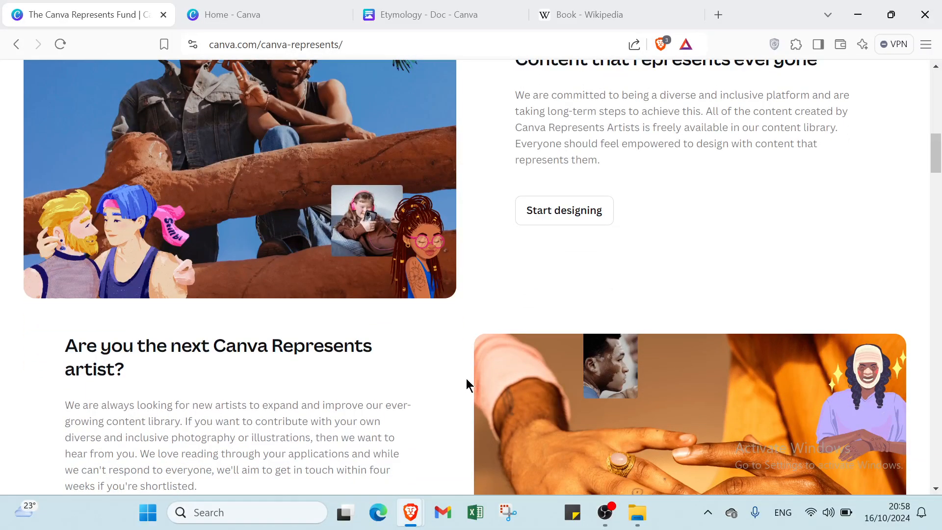
scroll(466, 384, "down", 1)
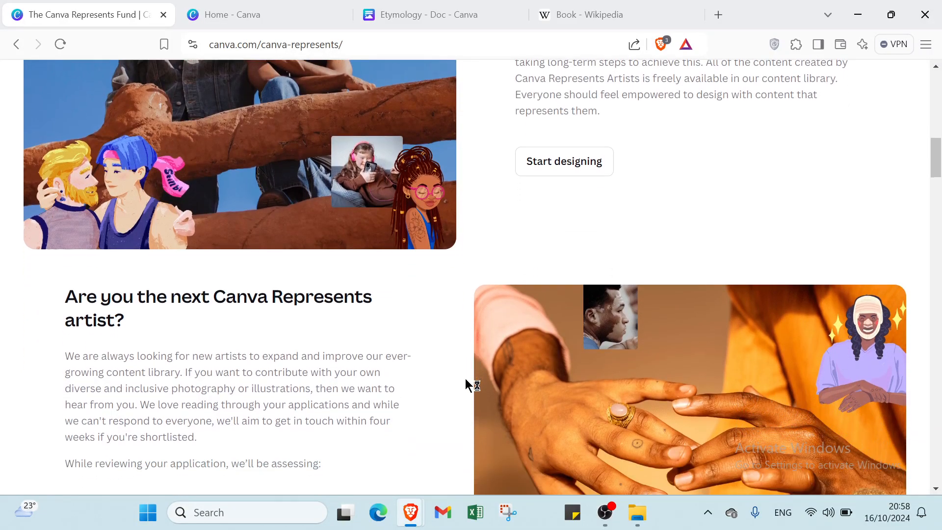
scroll(466, 384, "down", 2)
scroll(466, 379, "down", 1)
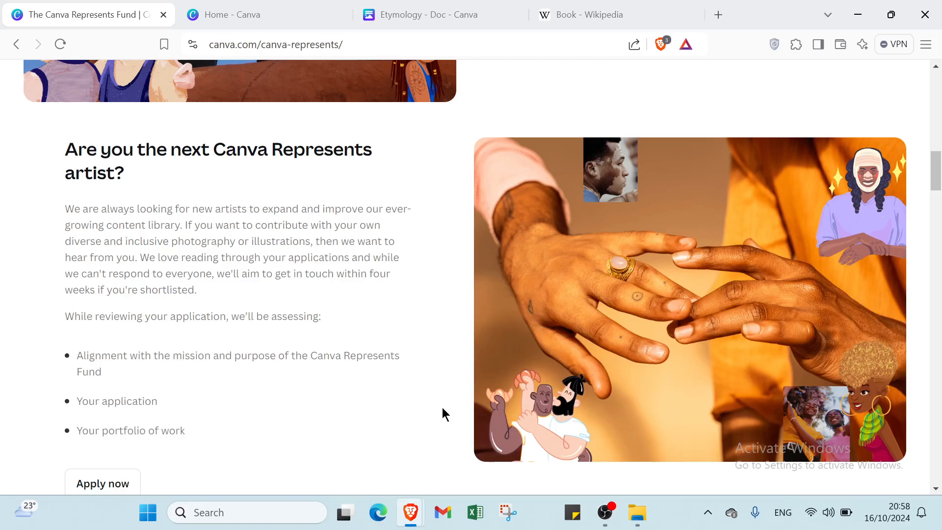
scroll(442, 409, "down", 3)
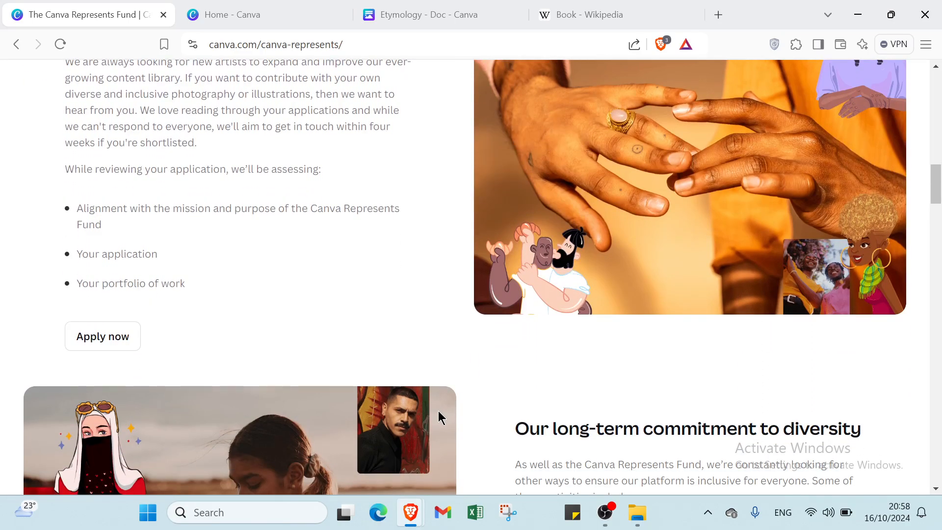
scroll(437, 412, "down", 6)
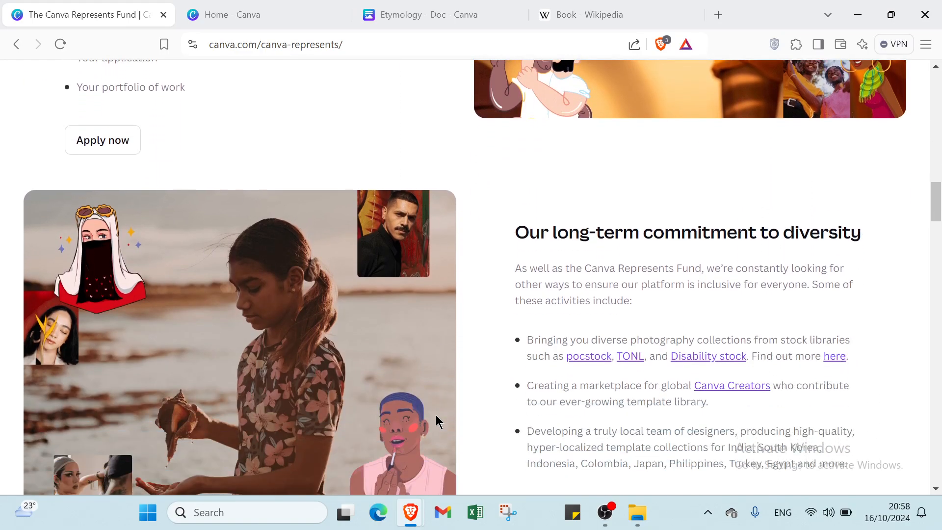
scroll(436, 415, "down", 4)
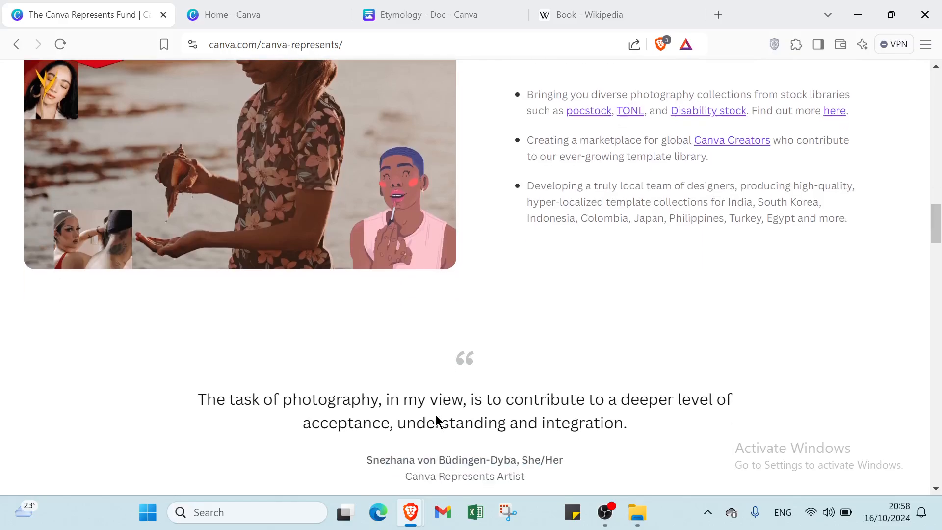
scroll(435, 415, "down", 1)
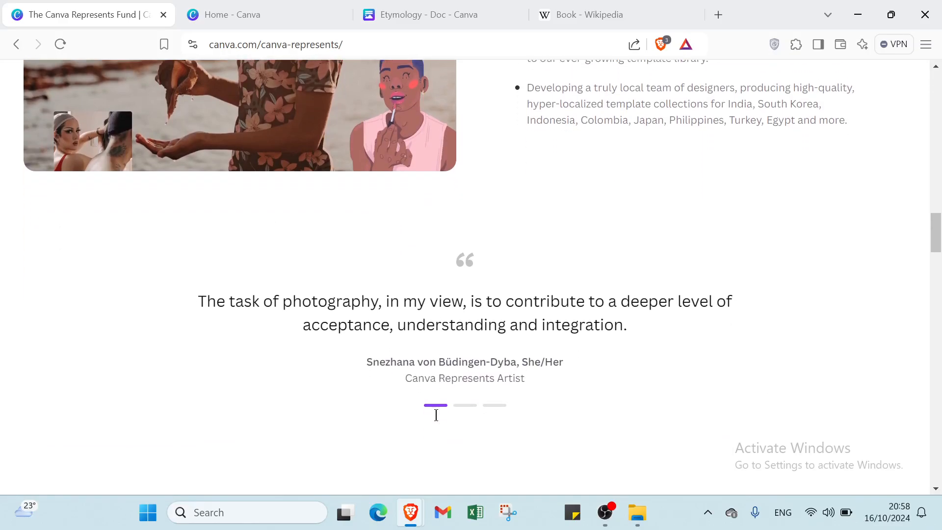
scroll(435, 416, "down", 3)
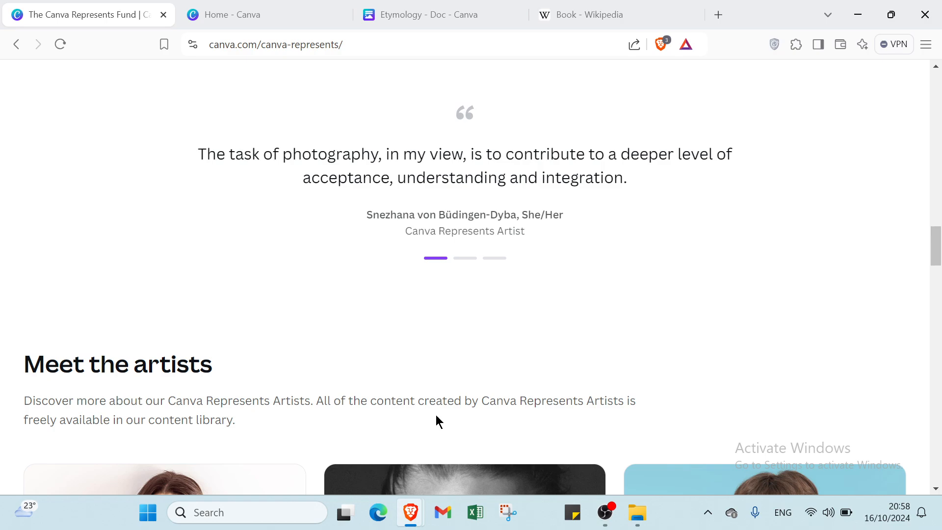
Step: Look over the artist collections in the Meet the artists section and return to the start of the page
scroll(436, 419, "down", 3)
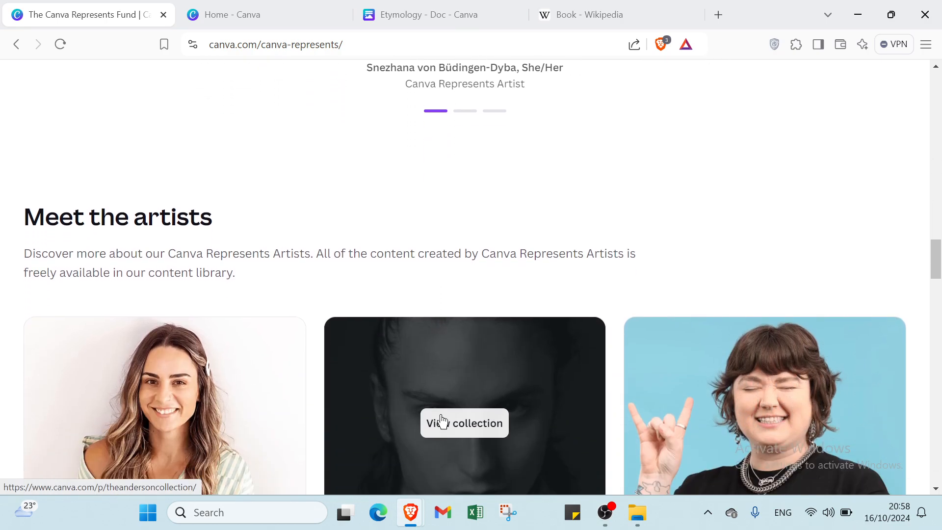
scroll(441, 421, "down", 2)
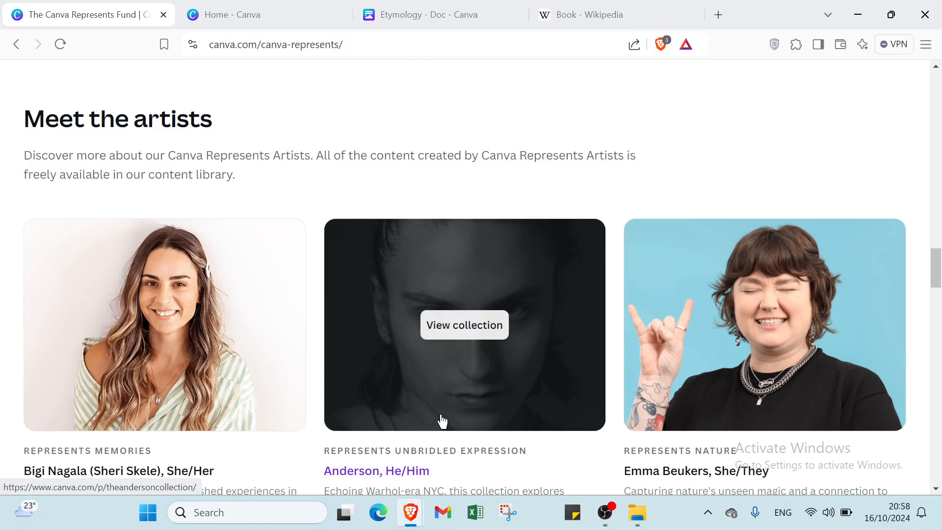
scroll(441, 420, "down", 5)
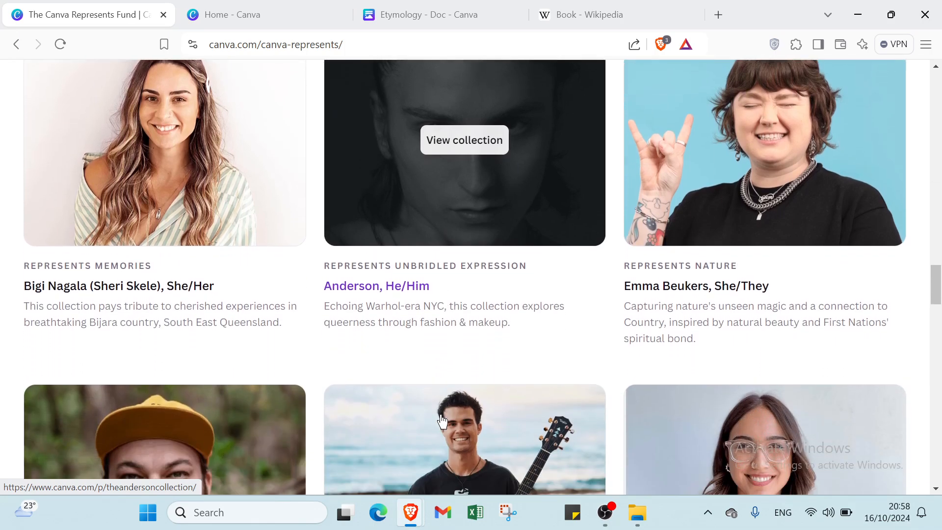
scroll(442, 421, "down", 1)
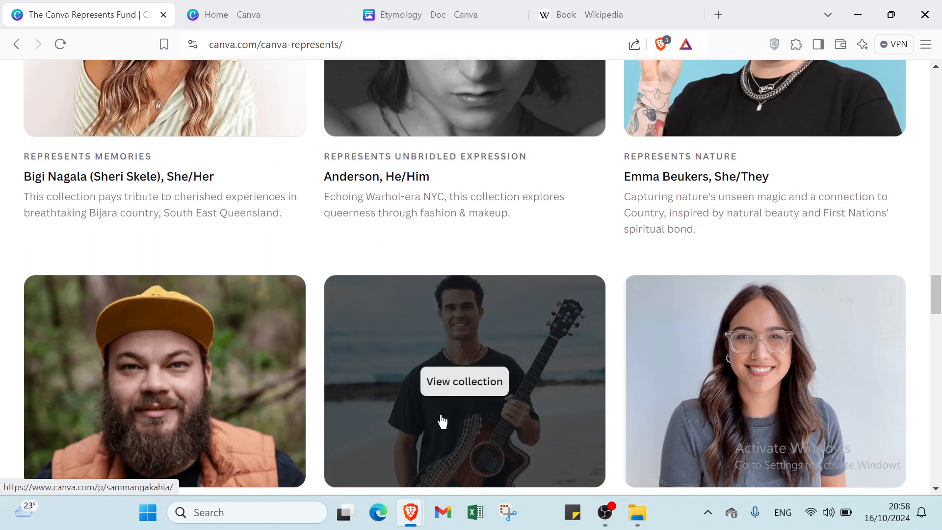
scroll(442, 421, "down", 1)
scroll(455, 406, "up", 17)
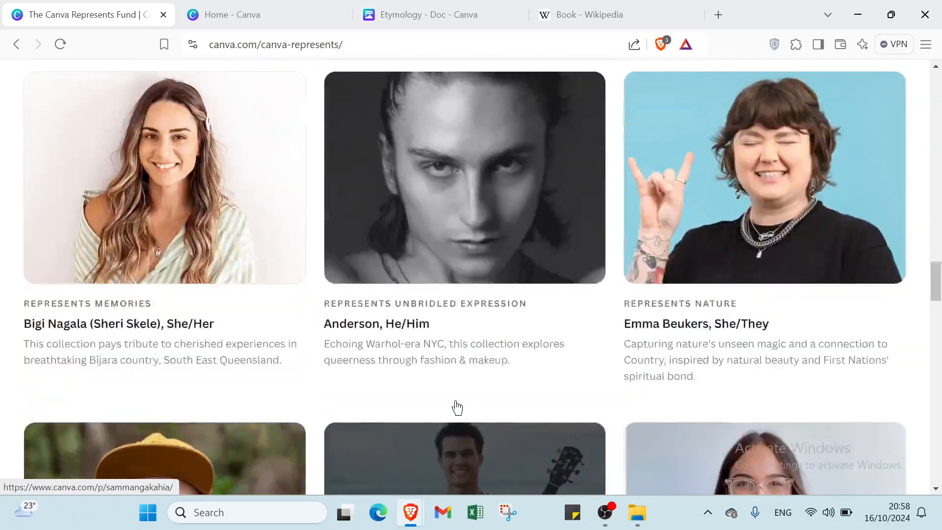
scroll(499, 402, "up", 20)
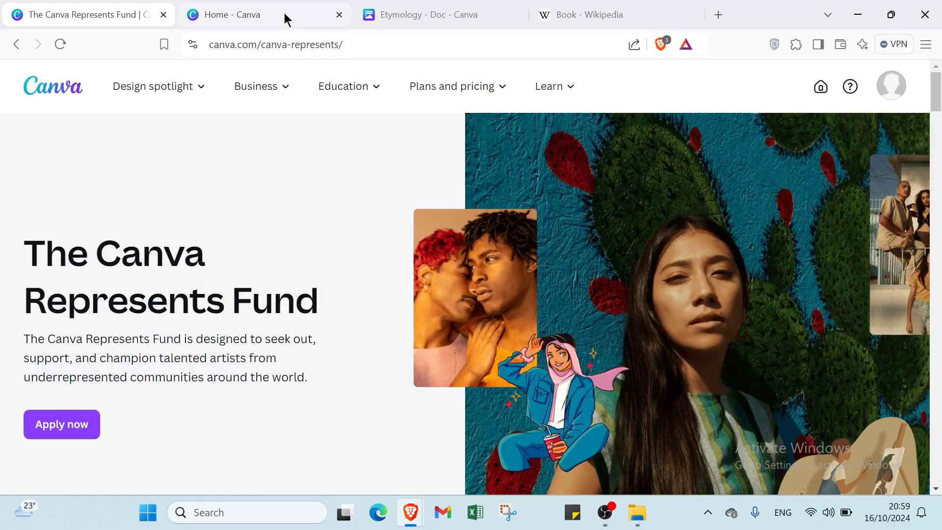
Step: View the design types on the Canva home page, and switch to the open Etymology document
left_click(284, 12)
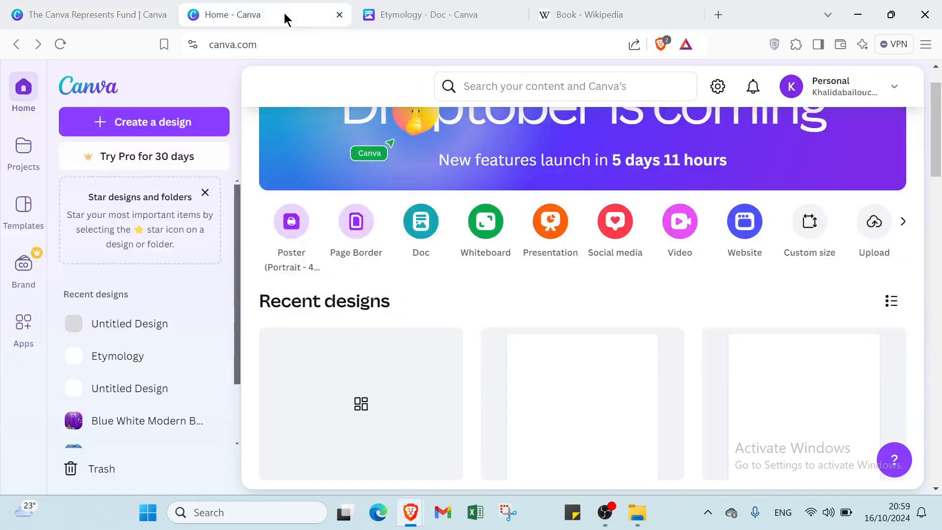
scroll(546, 216, "up", 1)
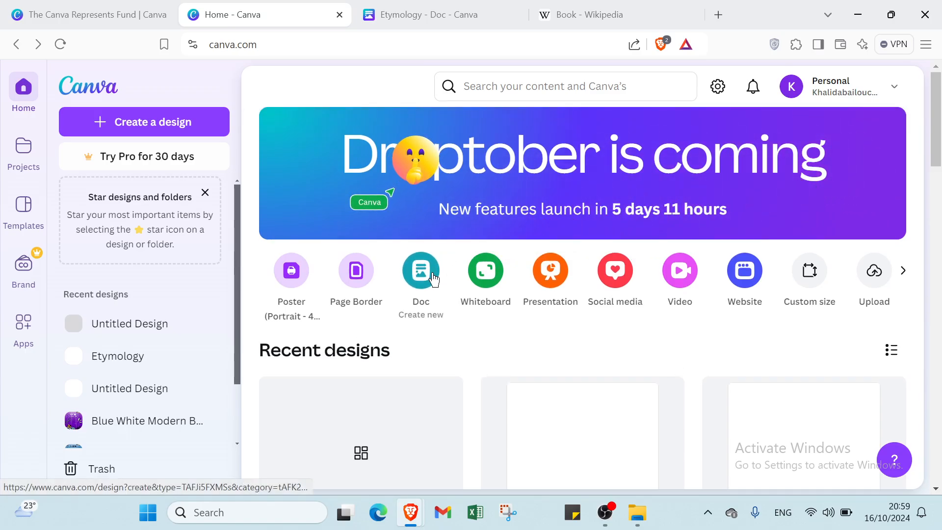
left_click(431, 14)
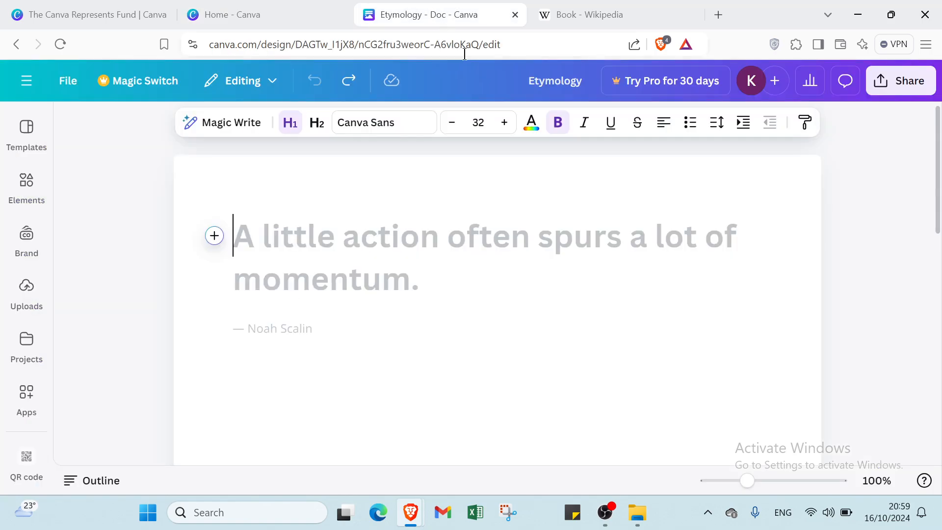
scroll(430, 230, "down", 2)
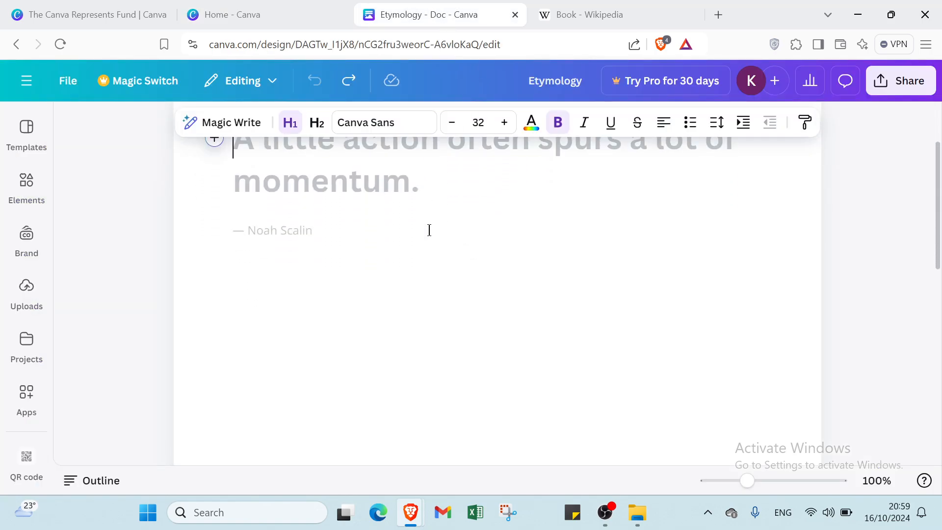
scroll(405, 223, "up", 2)
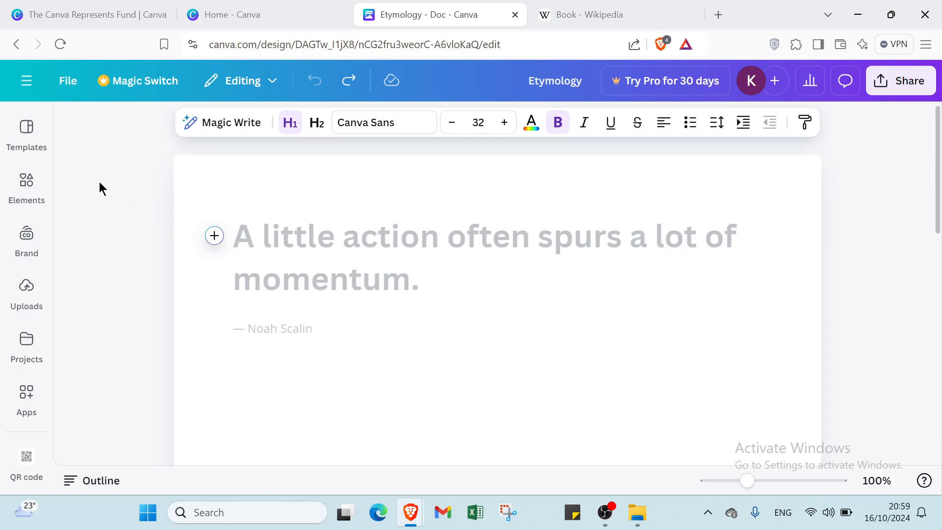
Step: Look through the document editor's available templates, elements, brand kit, uploads, projects and apps
left_click(26, 133)
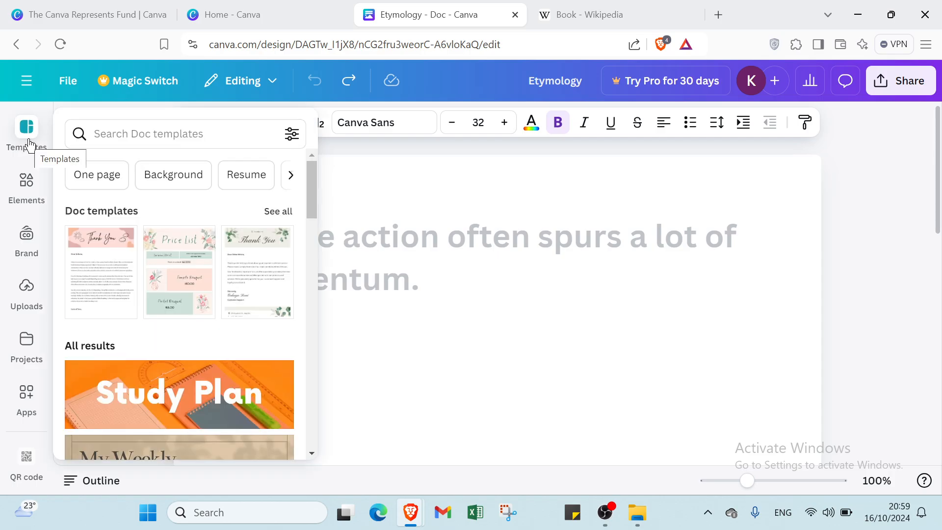
left_click(24, 143)
left_click(29, 135)
left_click(28, 196)
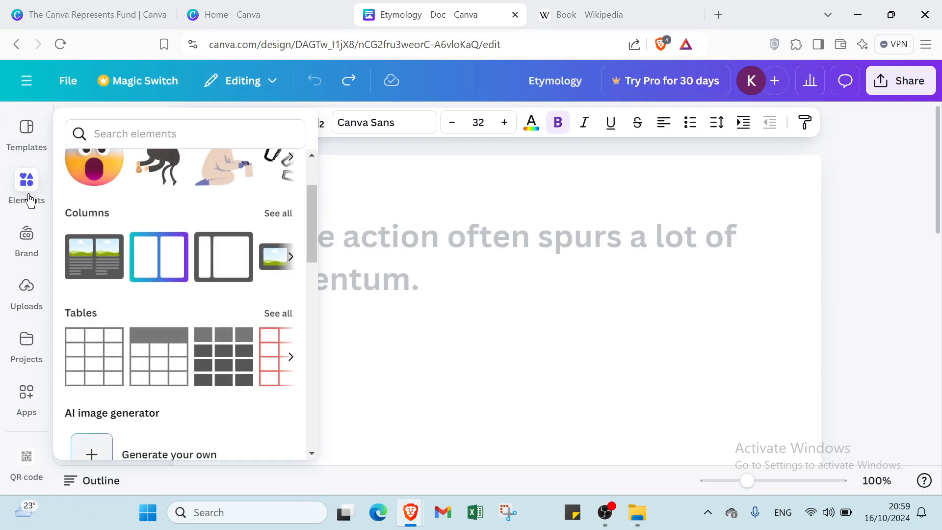
left_click(24, 238)
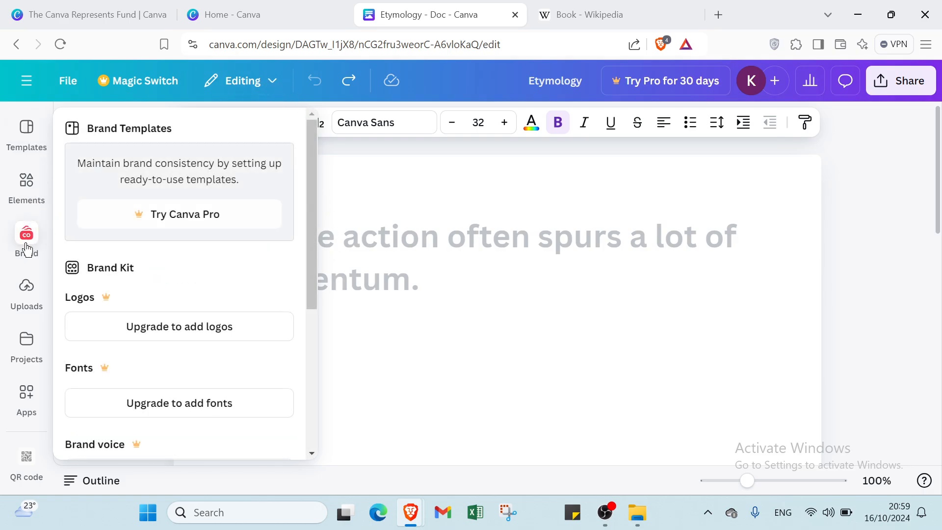
left_click(16, 300)
left_click(27, 344)
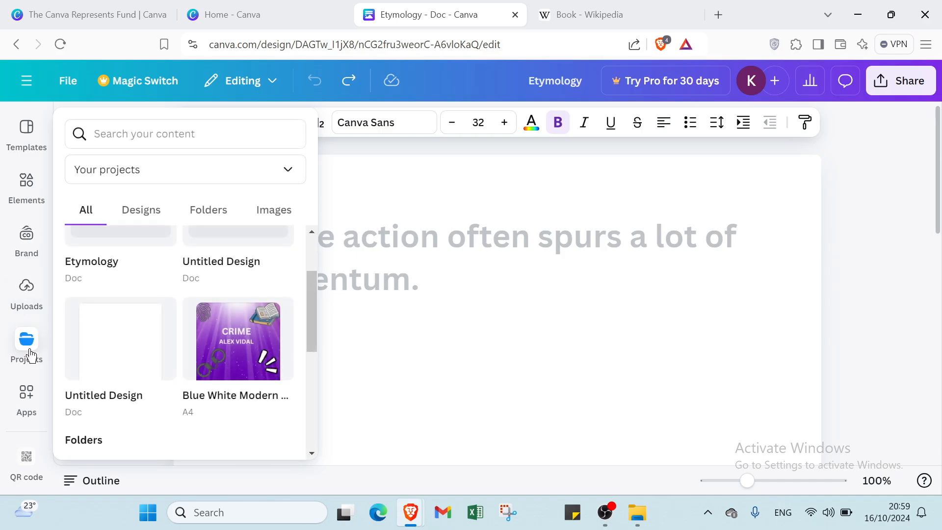
left_click(28, 393)
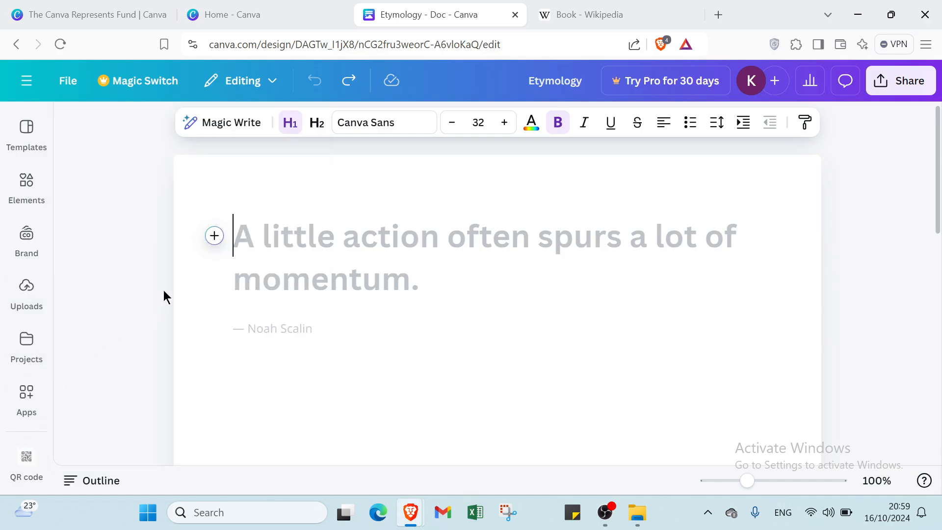
Step: Examine the full list of quick actions that can be inserted at the document's first line, and close it unused
left_click(214, 236)
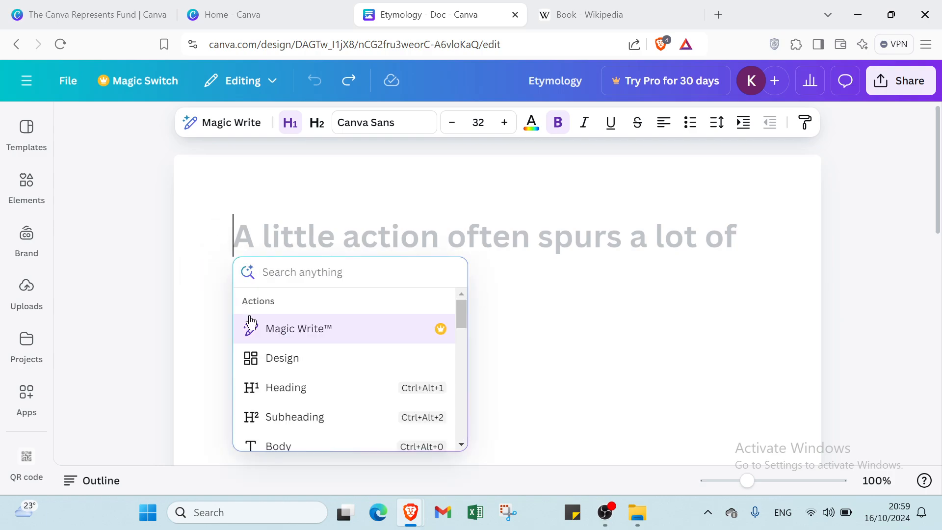
scroll(263, 334, "down", 1)
scroll(275, 332, "down", 1)
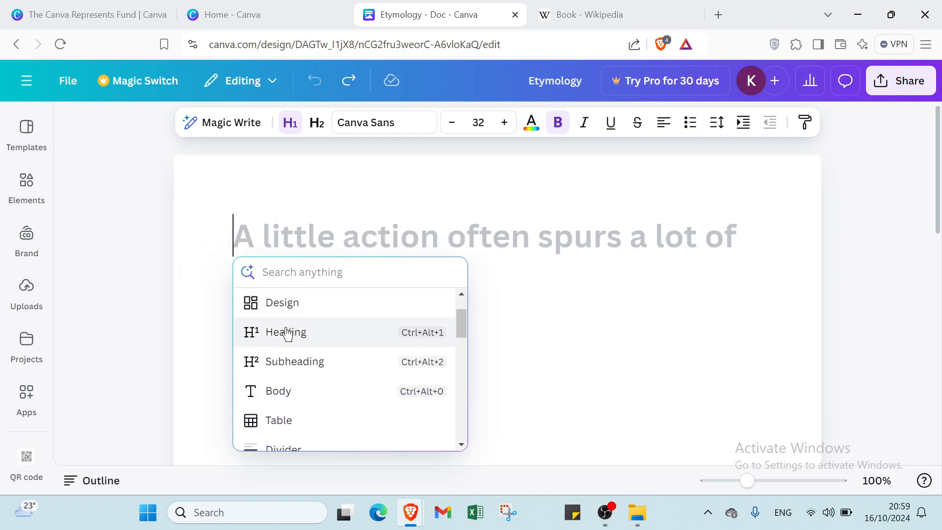
scroll(282, 355, "down", 2)
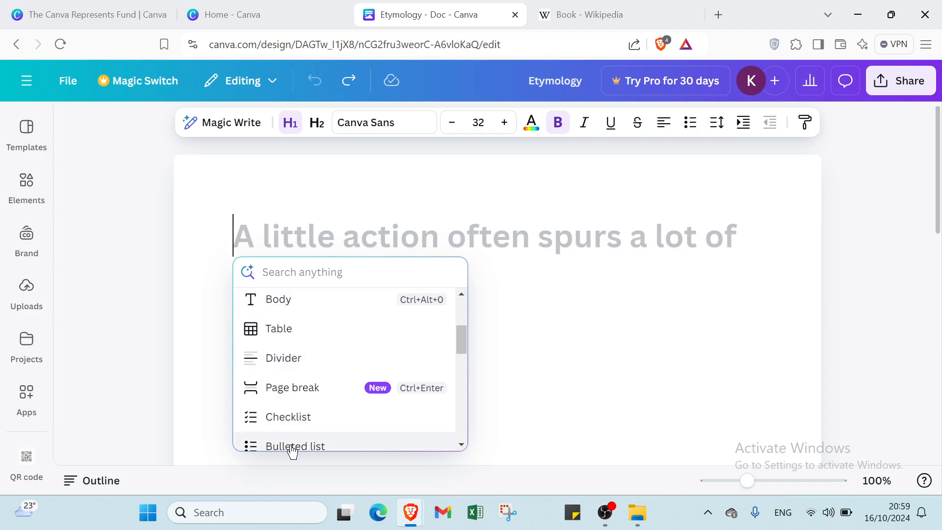
scroll(288, 419, "down", 2)
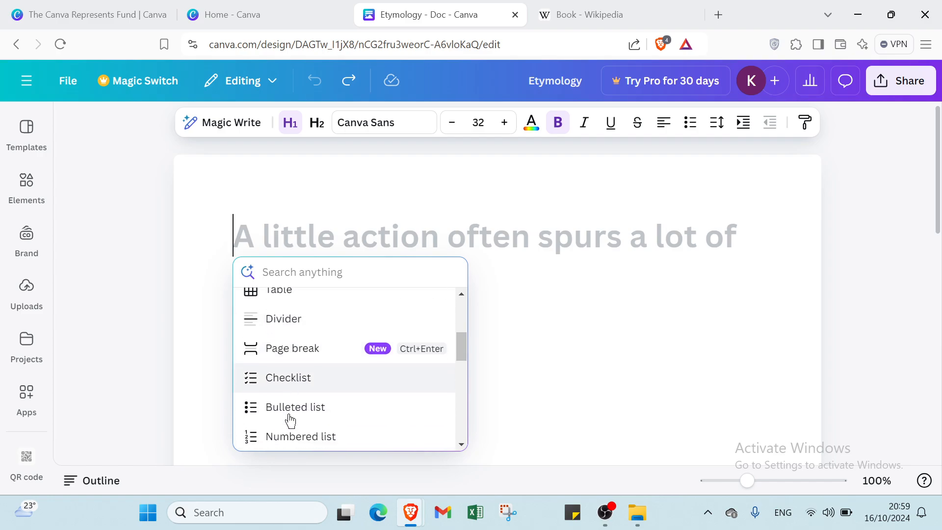
scroll(297, 400, "down", 2)
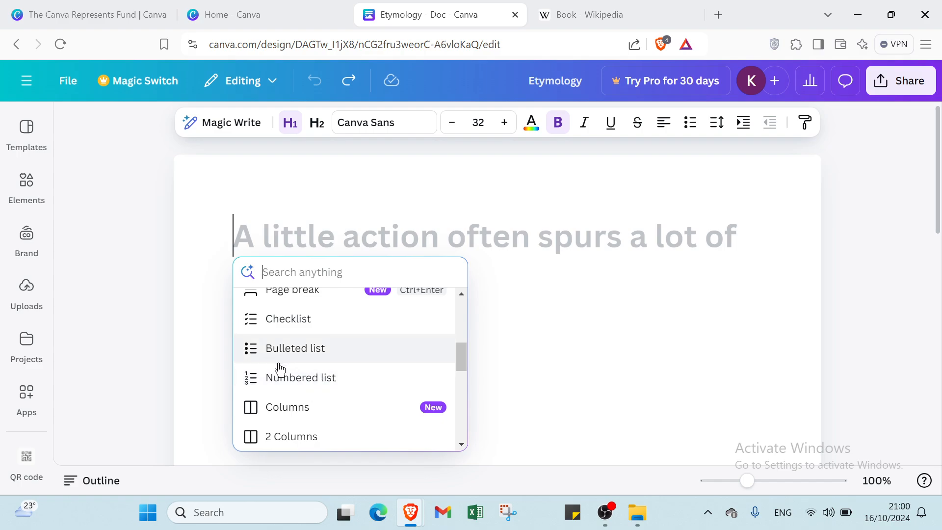
scroll(294, 397, "down", 10)
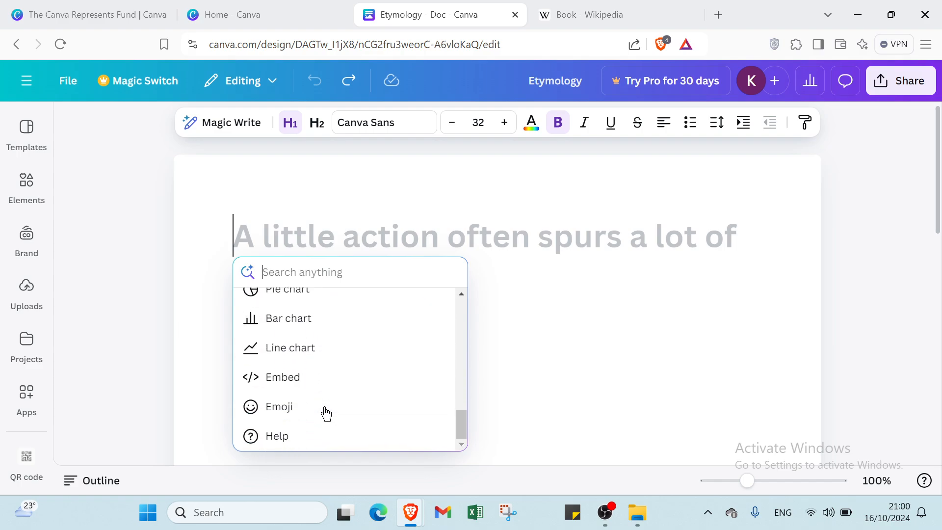
left_click(554, 367)
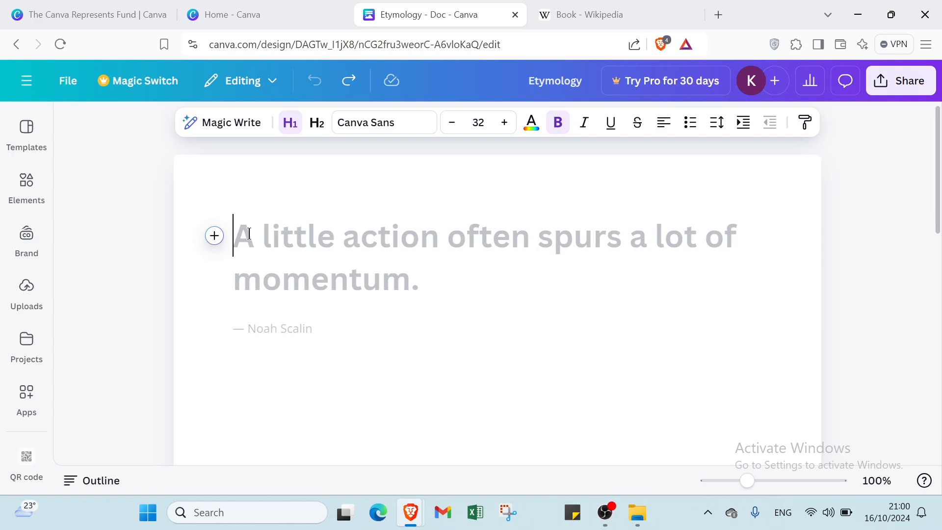
Step: Paste the copied book article text, with its Etymology and Definitions sections, into the empty document
key("ctrl+v")
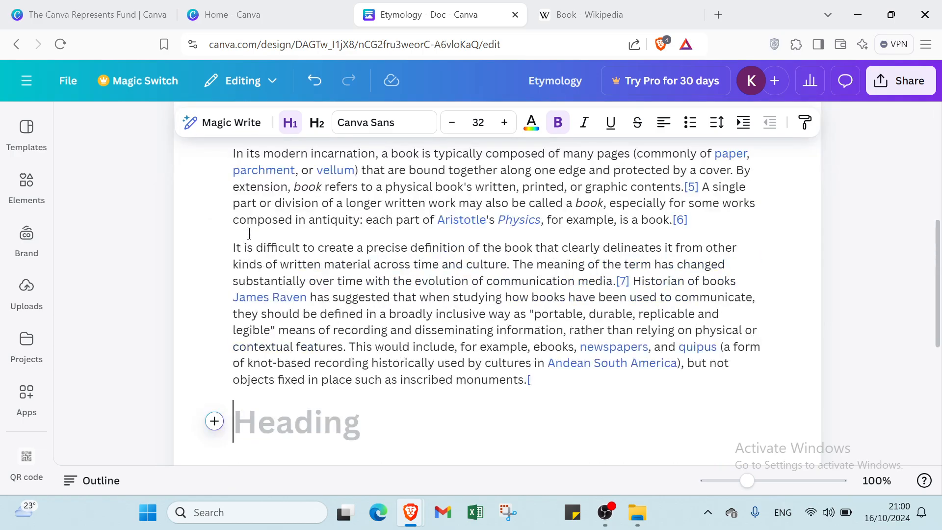
scroll(248, 234, "up", 6)
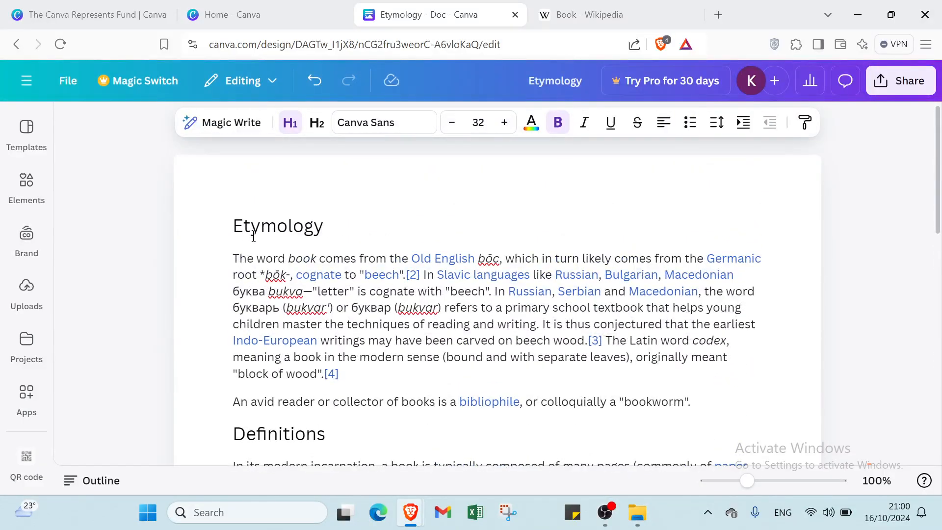
Step: Add a new line above the Etymology heading and enter the indented title "BOOK" on it
left_click_drag(327, 232, 215, 203)
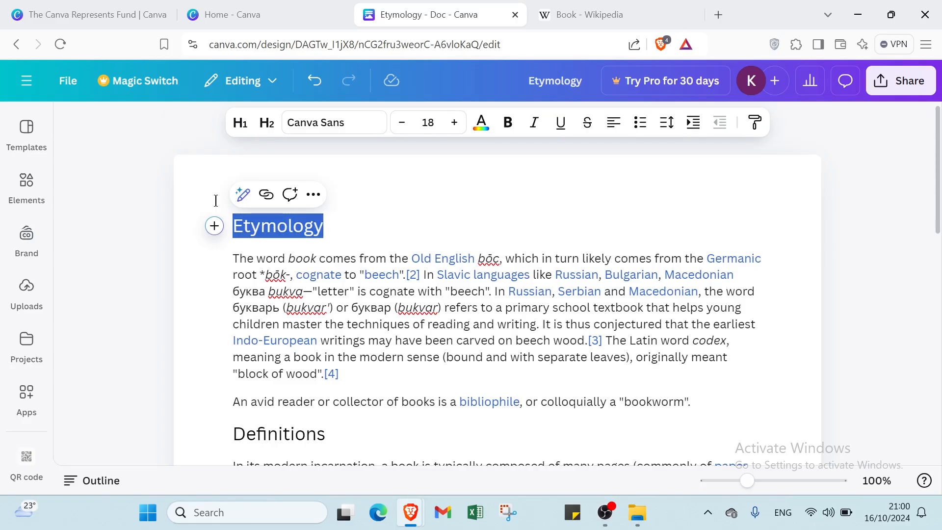
left_click(232, 227)
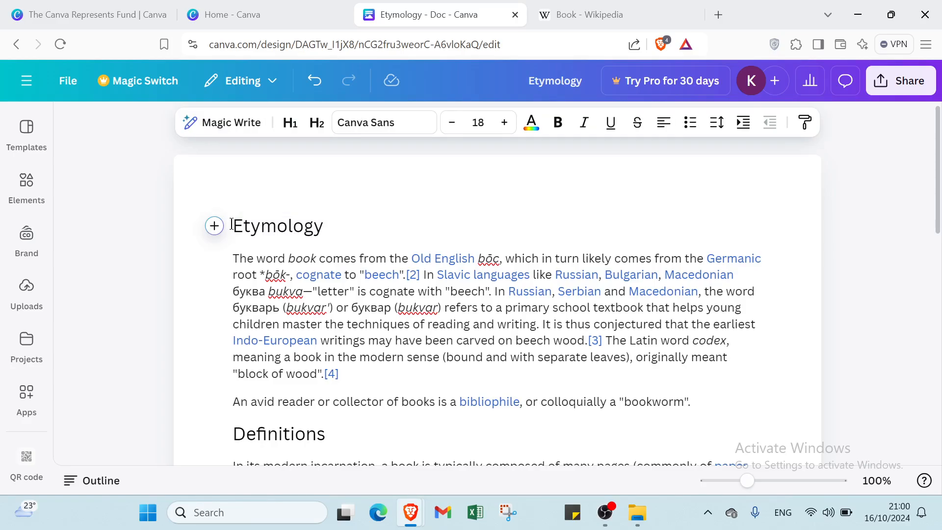
key("Return")
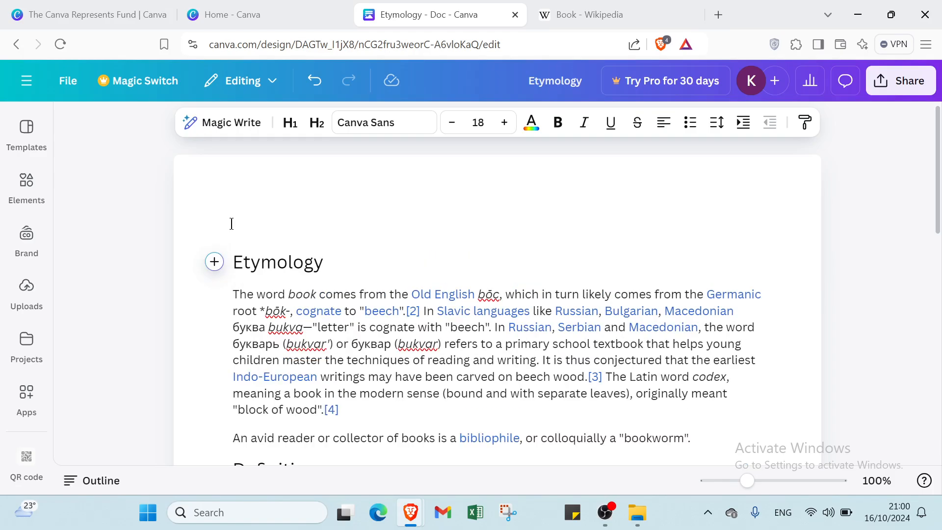
left_click(232, 224)
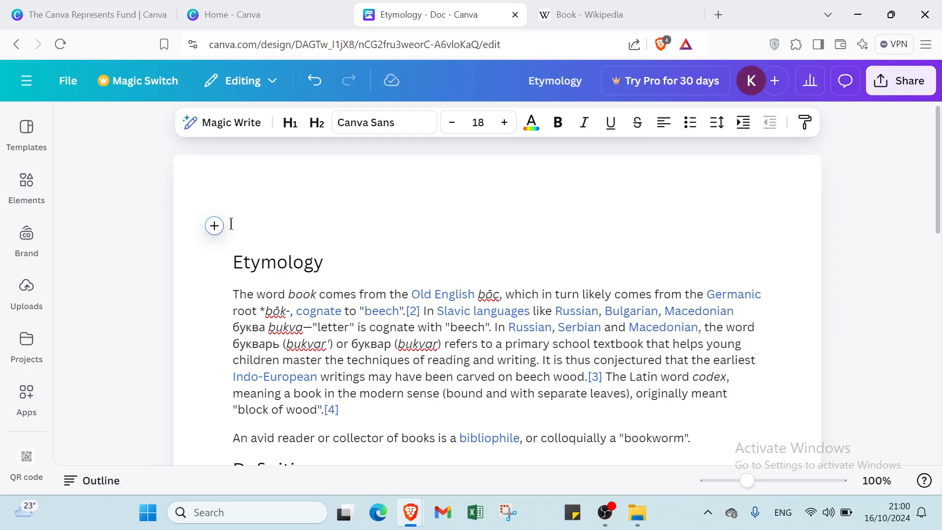
type("BOOK")
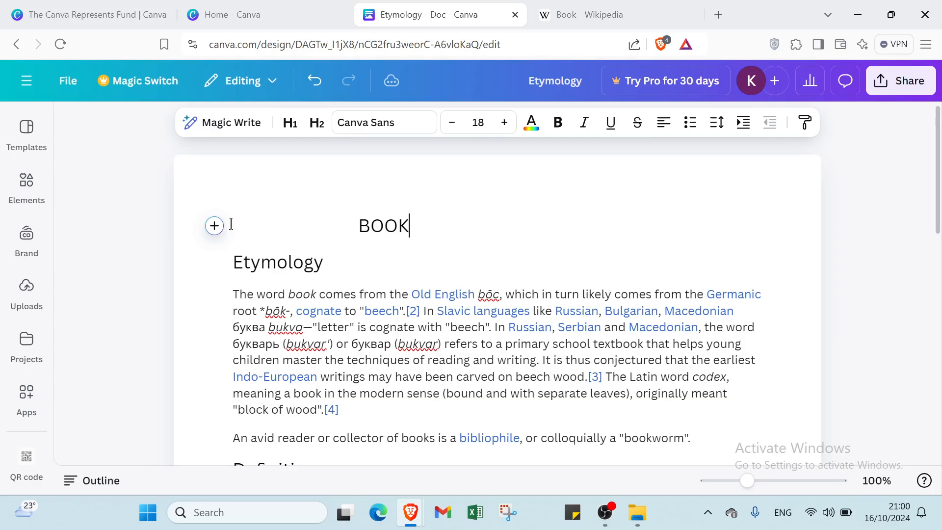
Step: Set the BOOK title's font size to 72
left_click(478, 123)
scroll(450, 294, "down", 2)
scroll(459, 288, "down", 5)
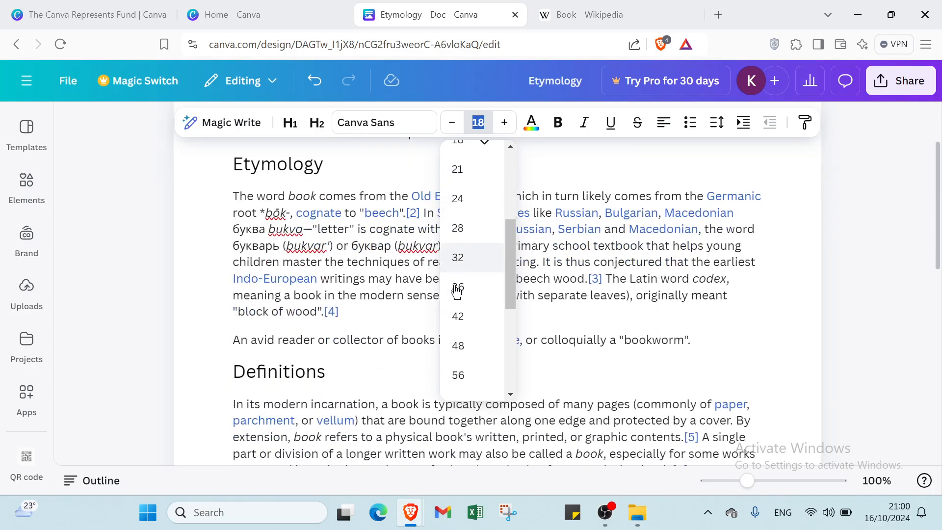
left_click(479, 225)
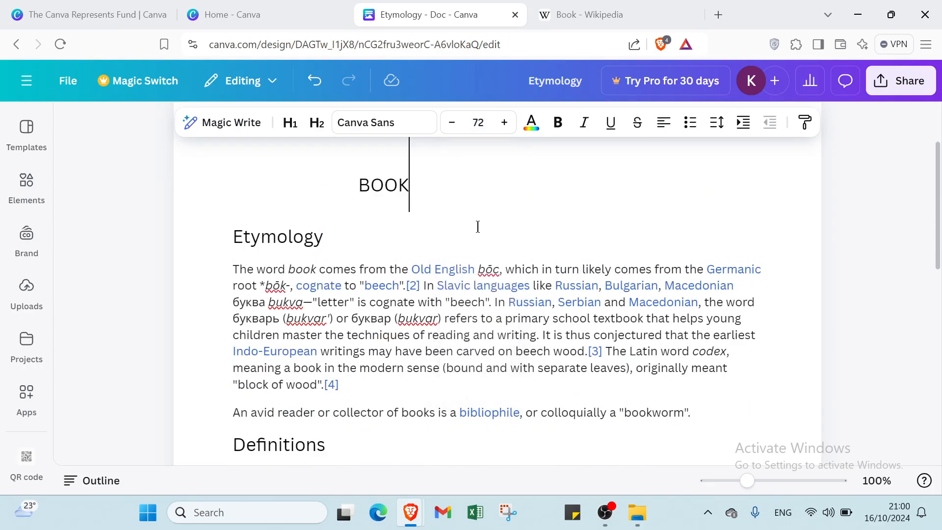
left_click(479, 123)
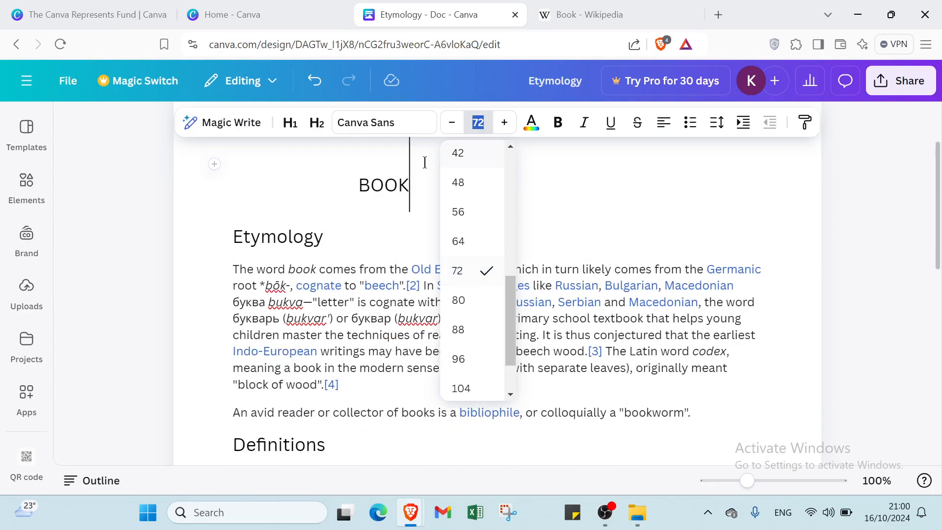
left_click_drag(352, 182, 407, 196)
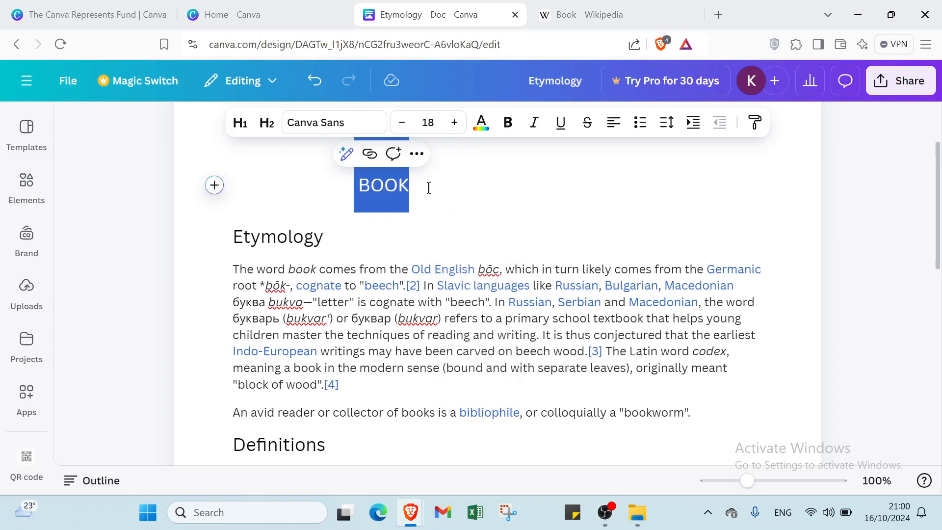
left_click(440, 127)
scroll(421, 248, "down", 5)
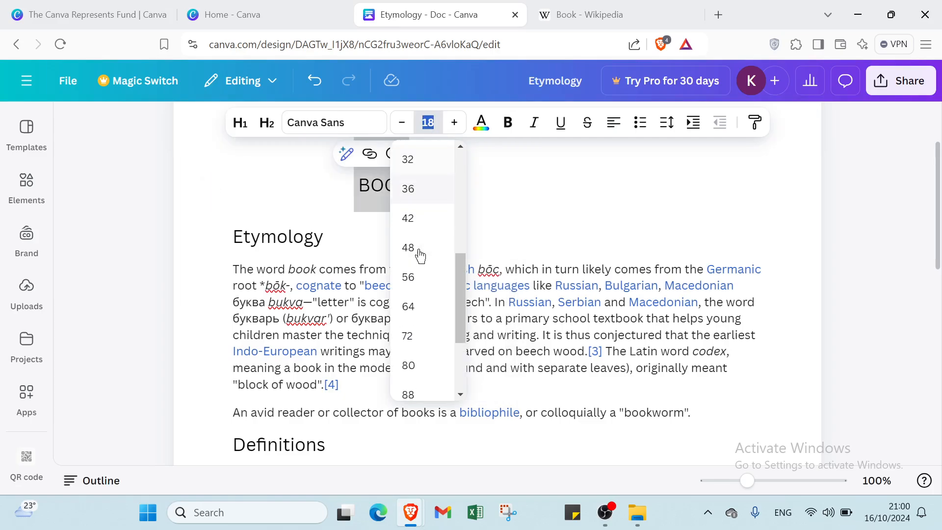
left_click(431, 206)
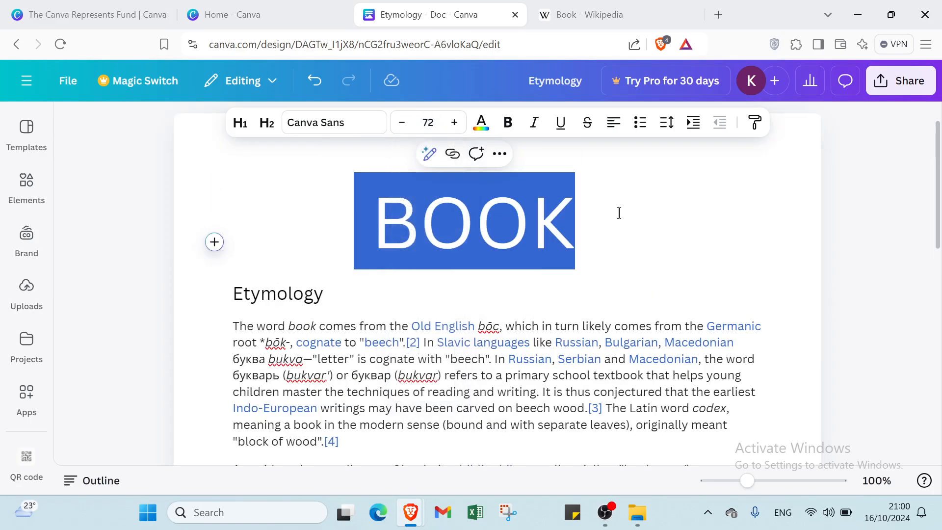
left_click(616, 211)
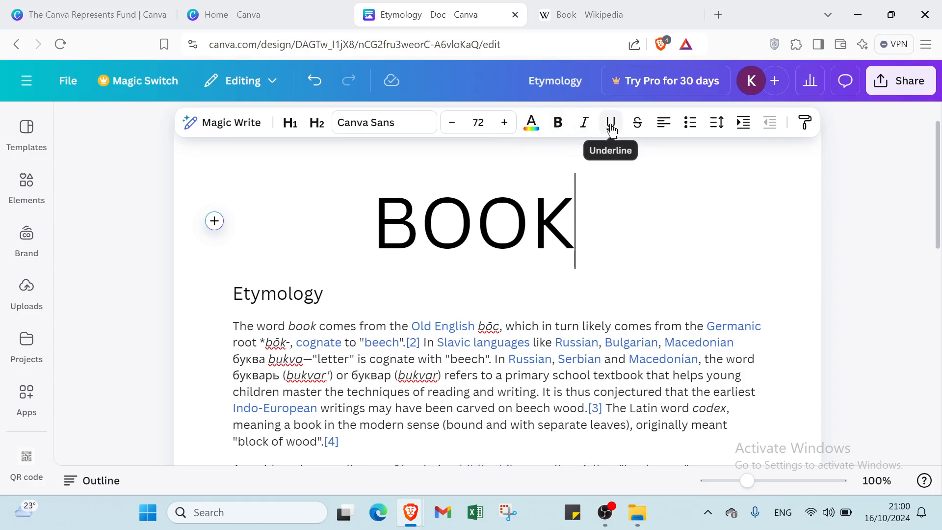
Step: Make the BOOK title bold and shift it with extra leading spaces toward the middle of the page
left_click(561, 127)
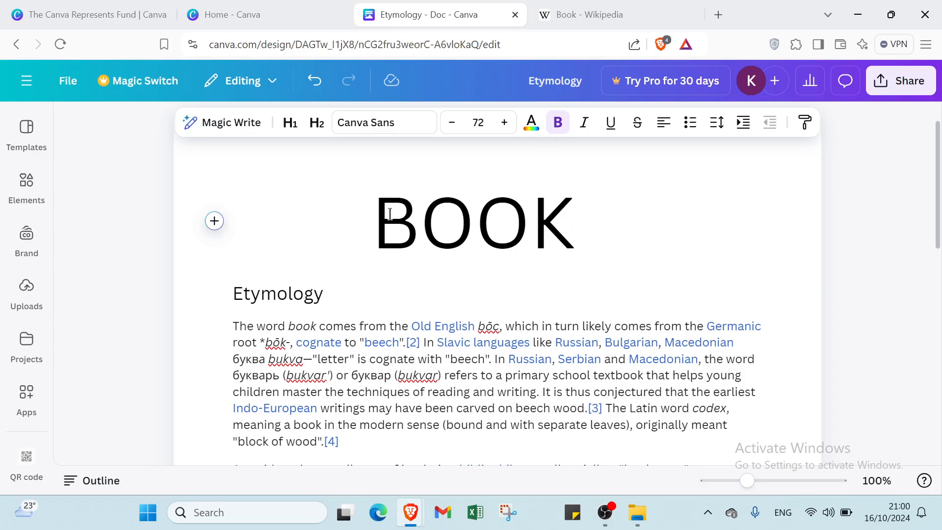
left_click_drag(376, 215, 561, 231)
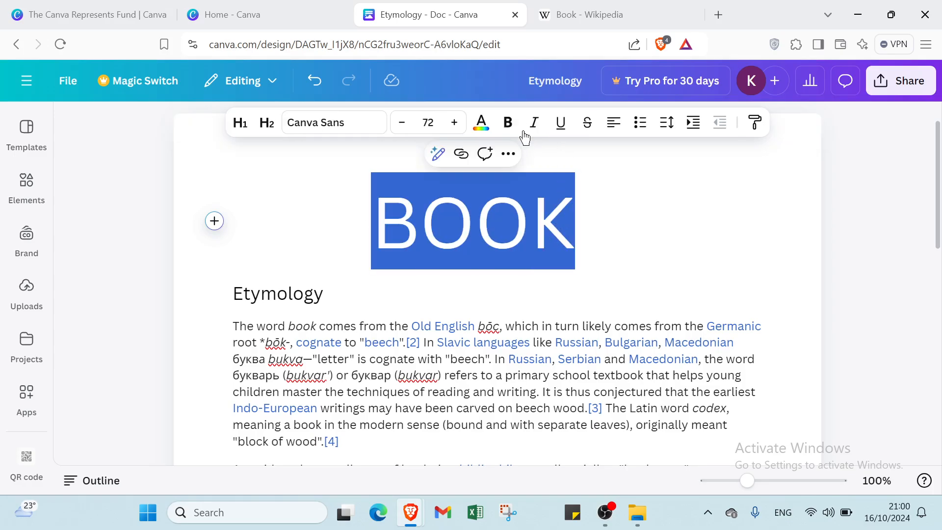
left_click(509, 123)
left_click(620, 215)
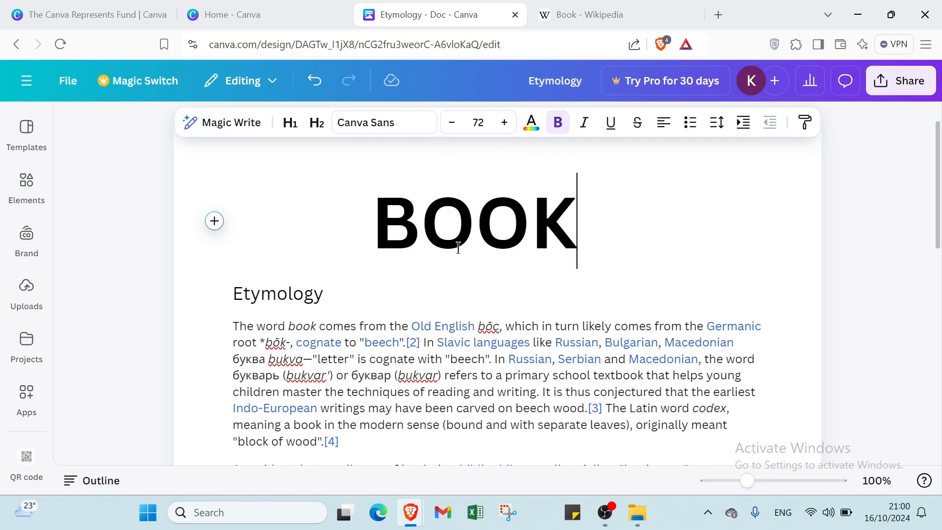
left_click(373, 220)
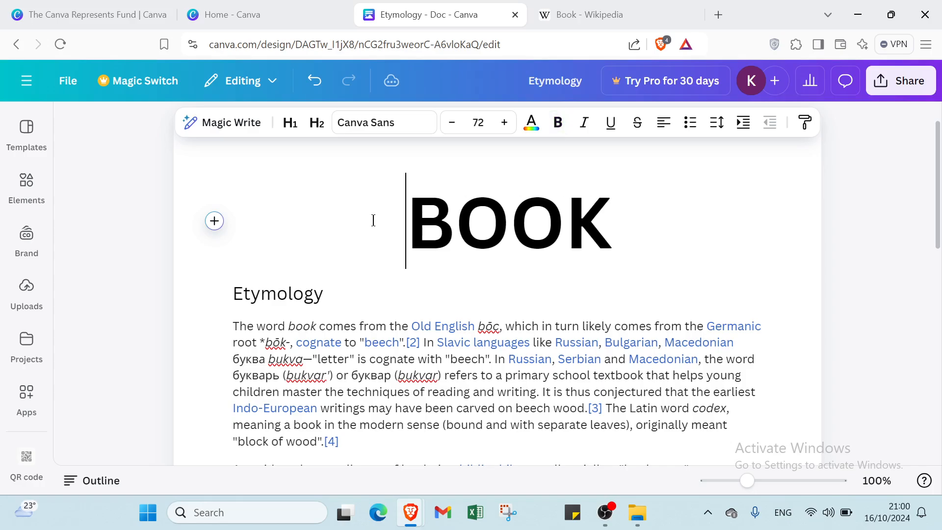
left_click(635, 227)
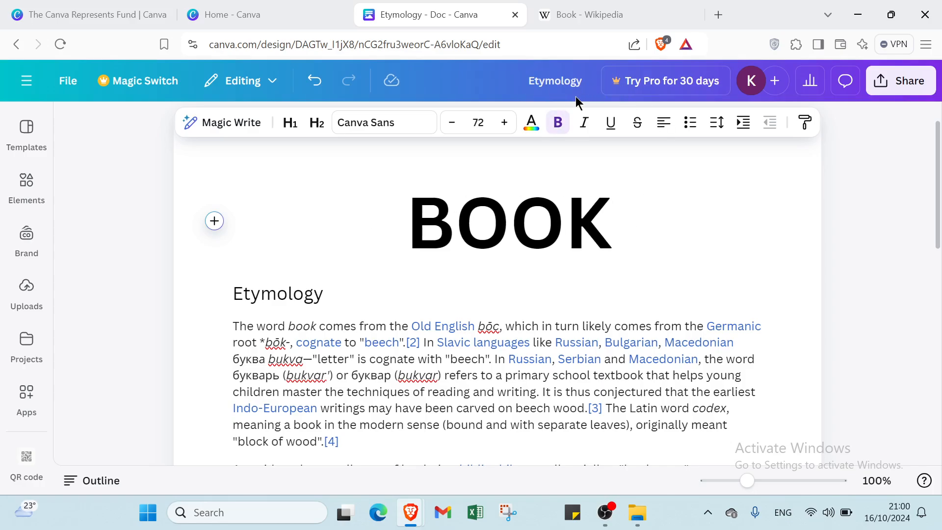
Step: Color the BOOK title dark gray from the default solid colors
left_click(532, 128)
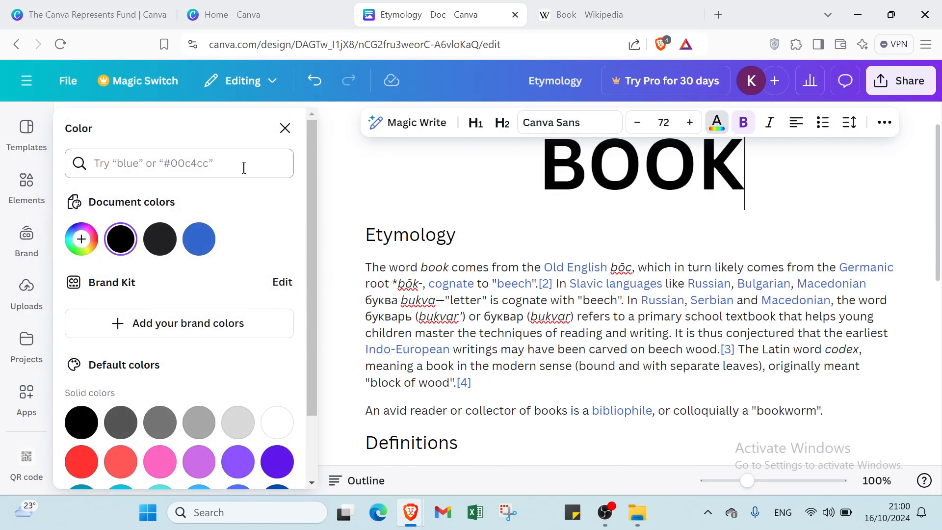
left_click_drag(540, 166, 745, 171)
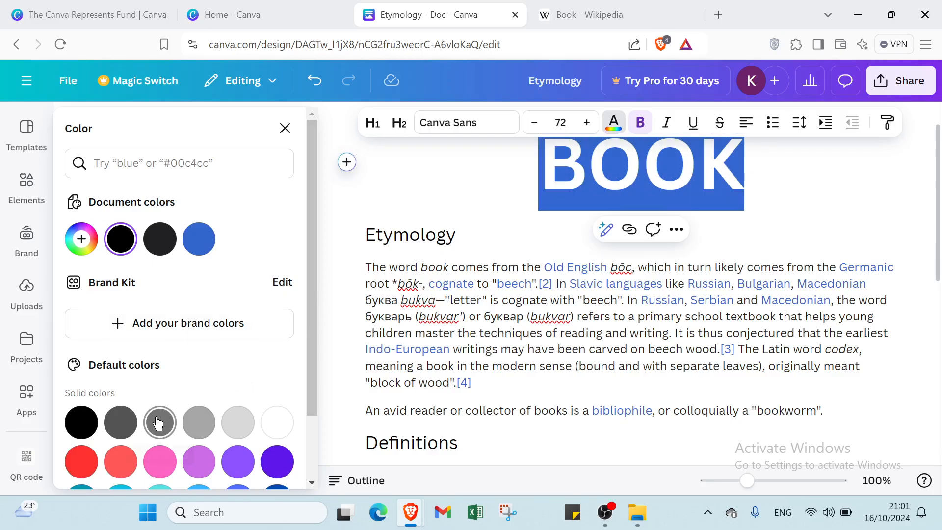
left_click(121, 423)
left_click(378, 183)
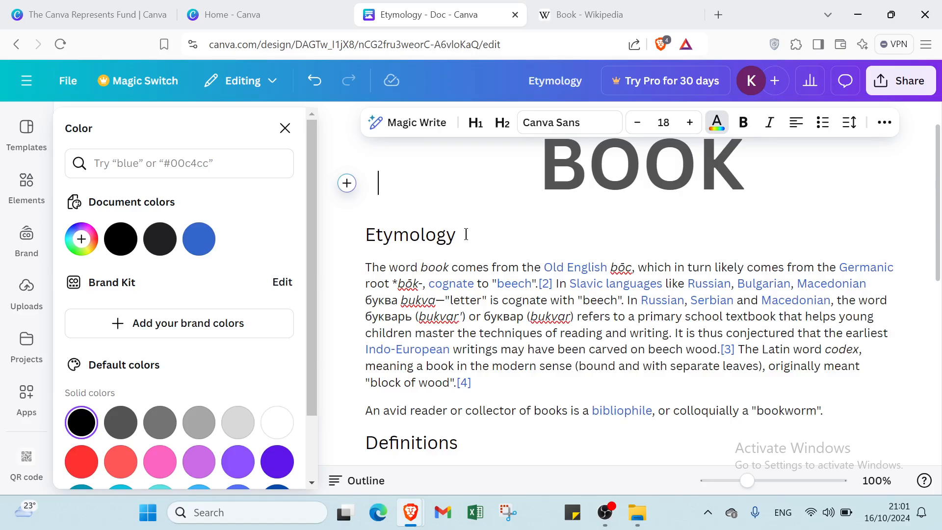
Step: Apply the H1 heading style to the Etymology section title
left_click_drag(467, 235, 346, 232)
left_click(347, 235)
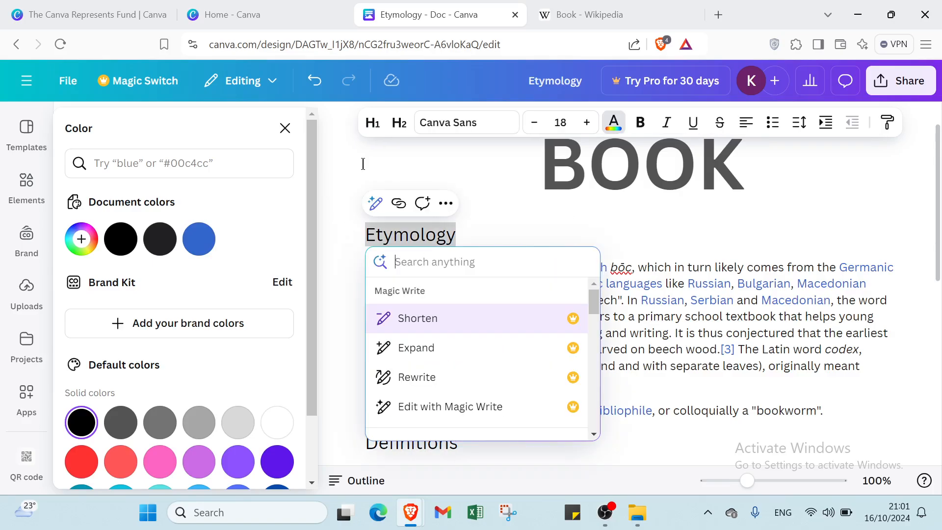
left_click(372, 122)
left_click(615, 262)
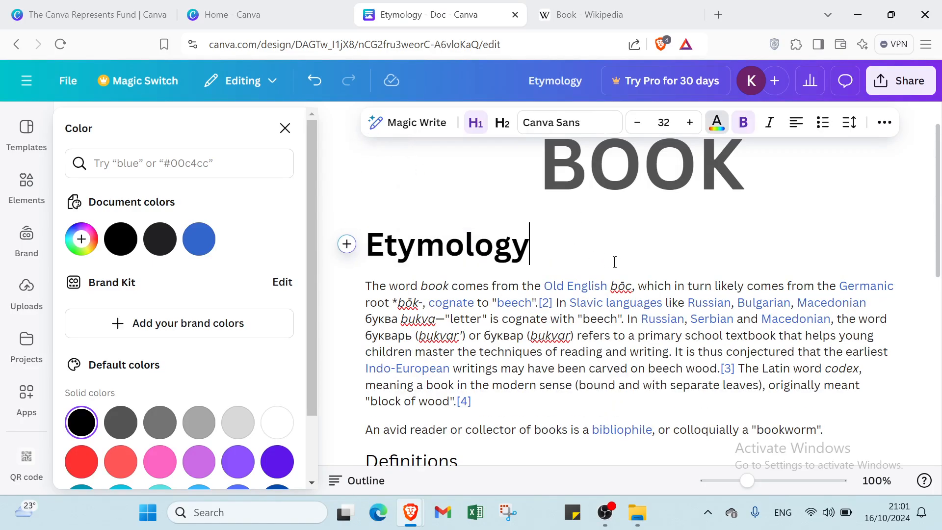
Step: Remove bold from the Etymology heading and make it italic
left_click_drag(366, 237, 565, 287)
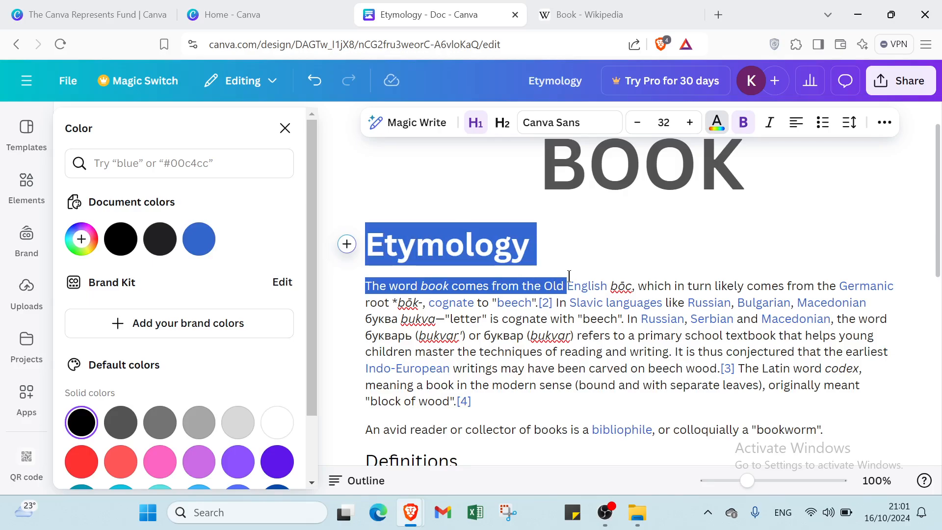
left_click_drag(565, 256, 382, 190)
left_click(349, 247)
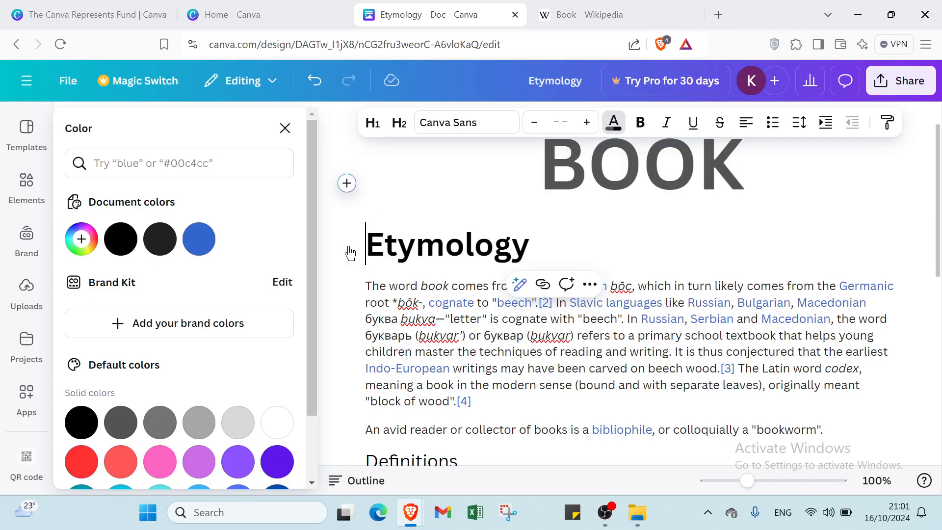
left_click(363, 216)
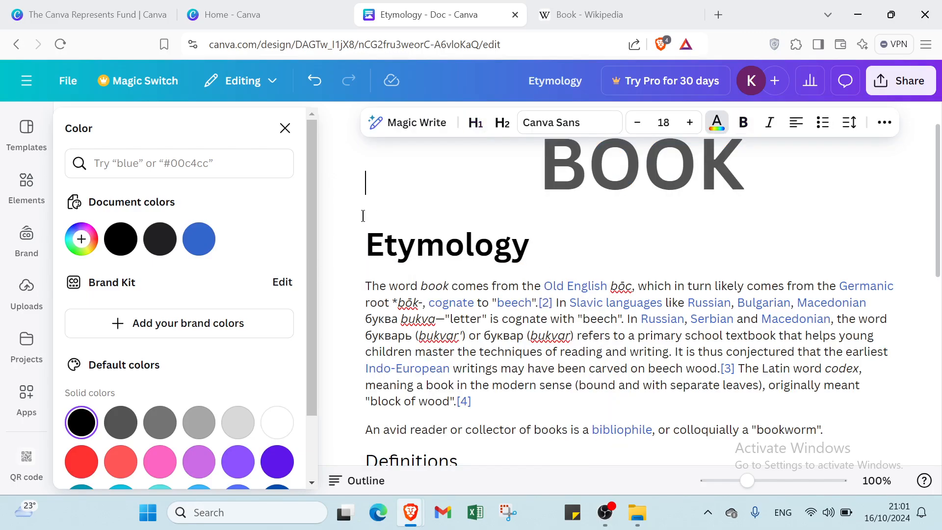
left_click_drag(364, 246, 541, 265)
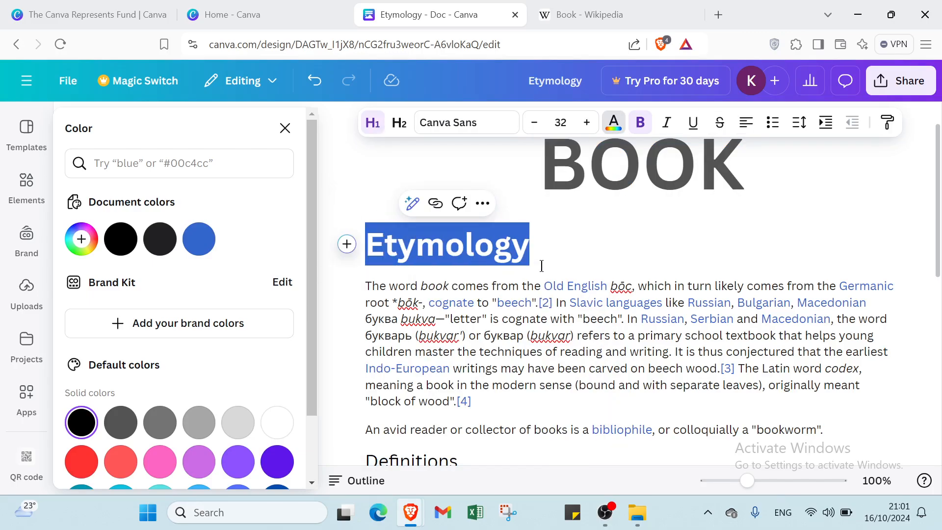
left_click(640, 123)
left_click(659, 129)
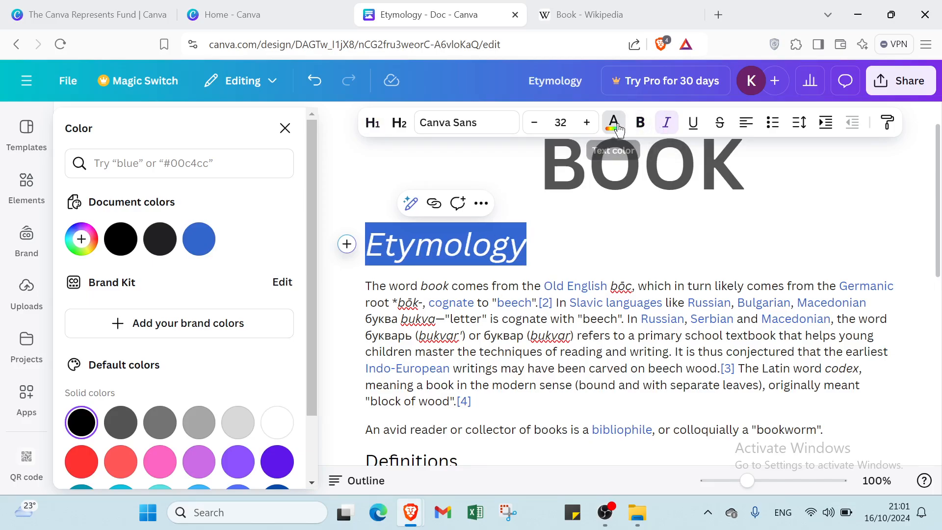
Step: Color the Etymology heading with the near-black document color
left_click(615, 125)
left_click(27, 184)
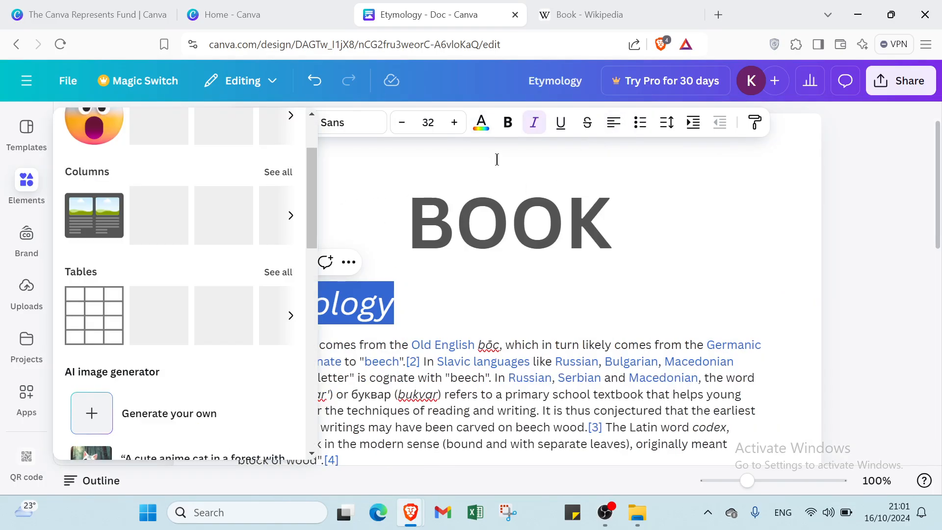
left_click(490, 132)
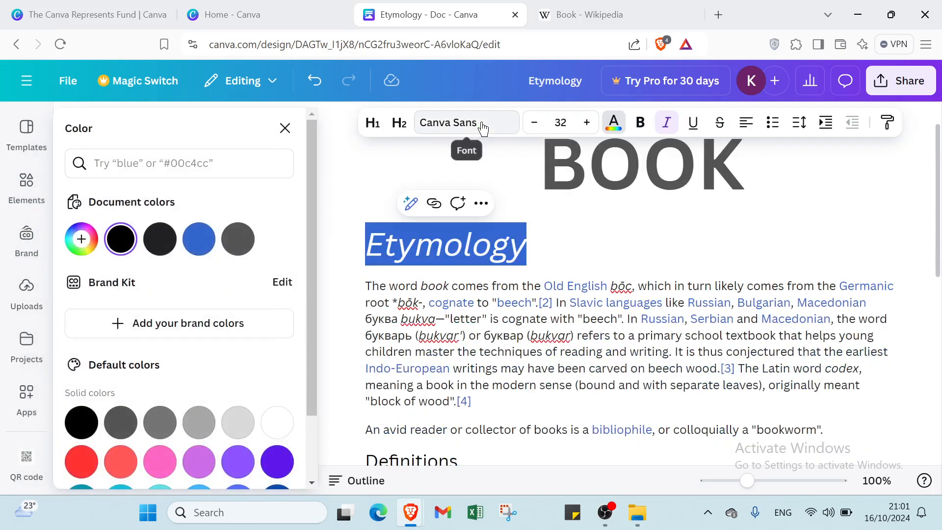
left_click(164, 244)
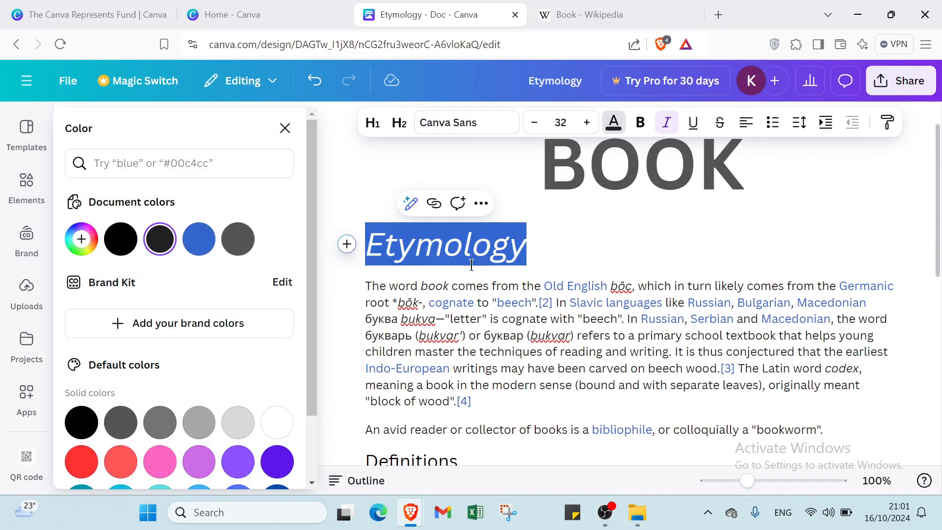
left_click(566, 250)
Step: Apply the H1 heading style to the Definitions section title
scroll(557, 276, "down", 5)
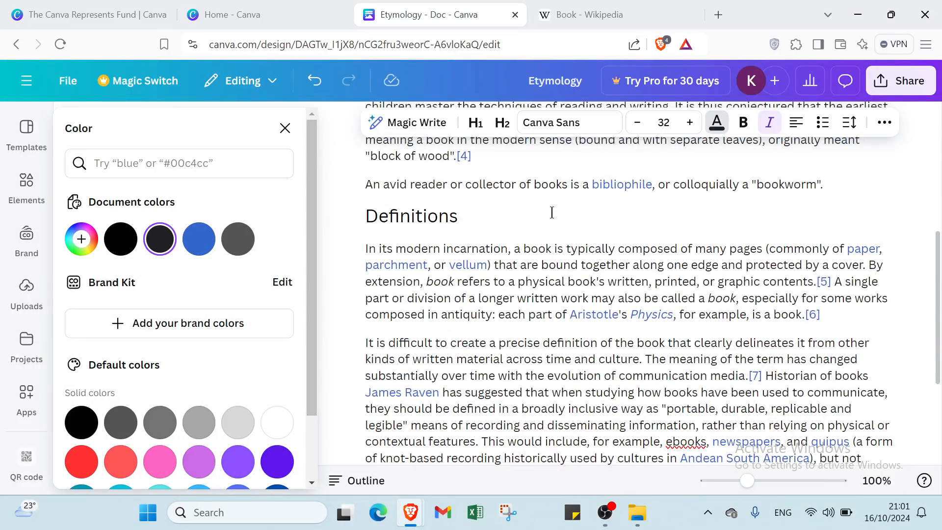
scroll(552, 212, "up", 4)
scroll(471, 279, "down", 4)
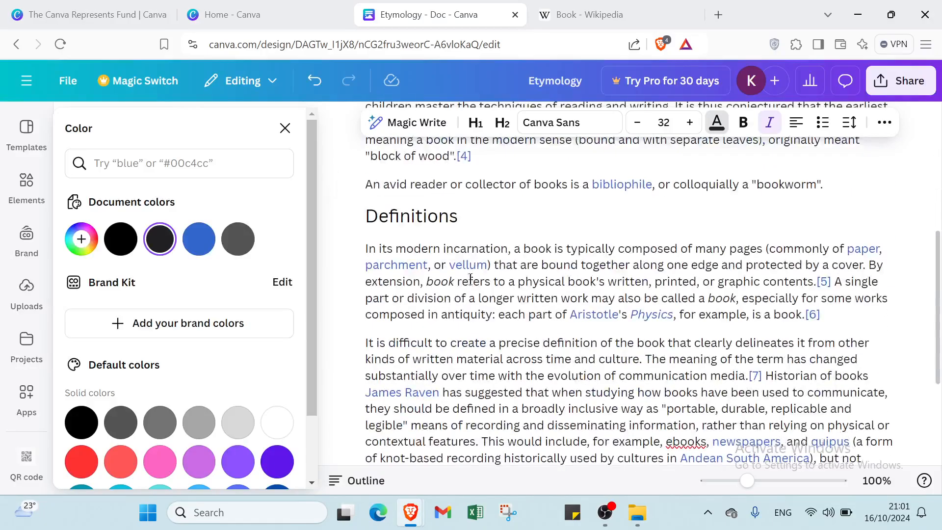
left_click_drag(348, 215, 455, 228)
left_click(358, 216)
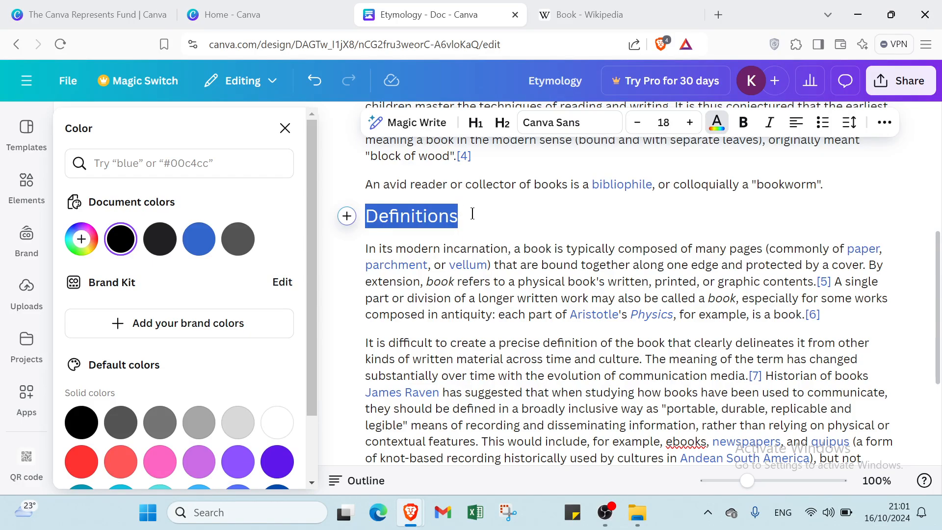
left_click(372, 122)
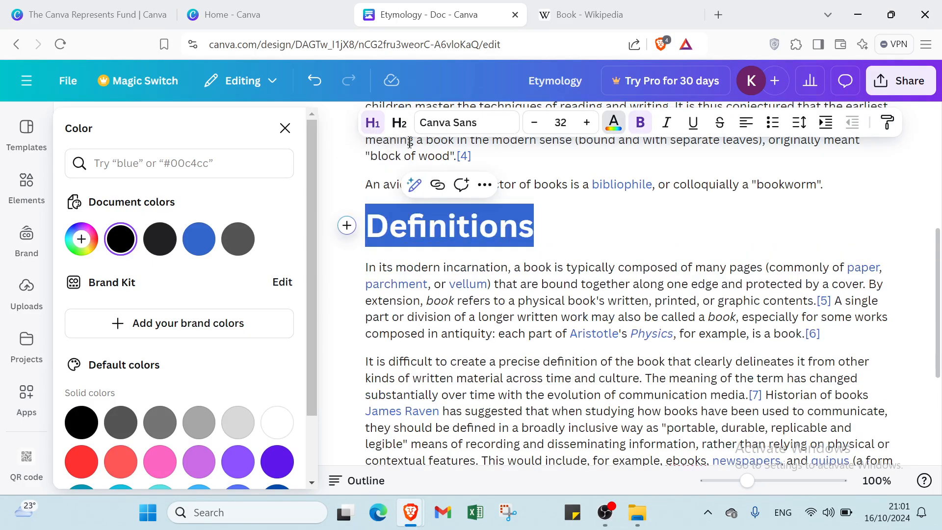
Step: Color the Definitions heading with the same near-black document color as the Etymology heading
left_click(613, 123)
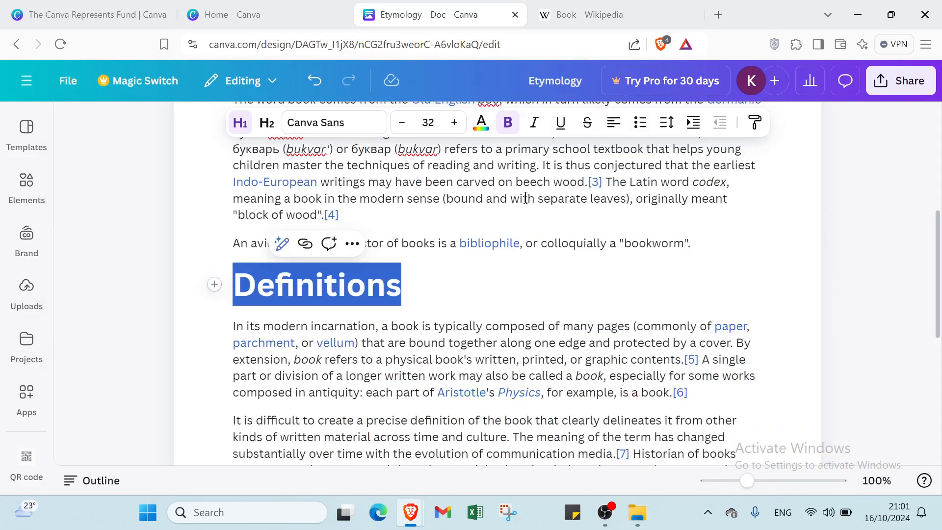
left_click(481, 123)
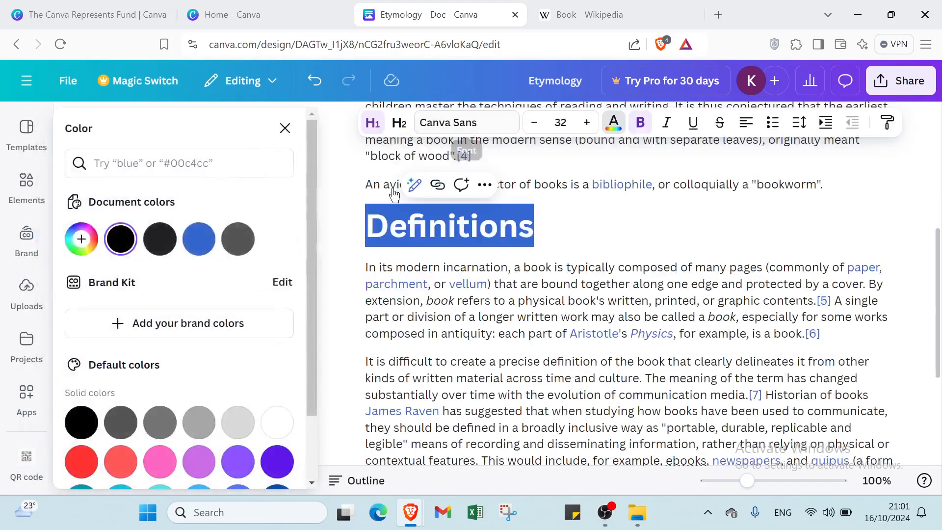
left_click(169, 243)
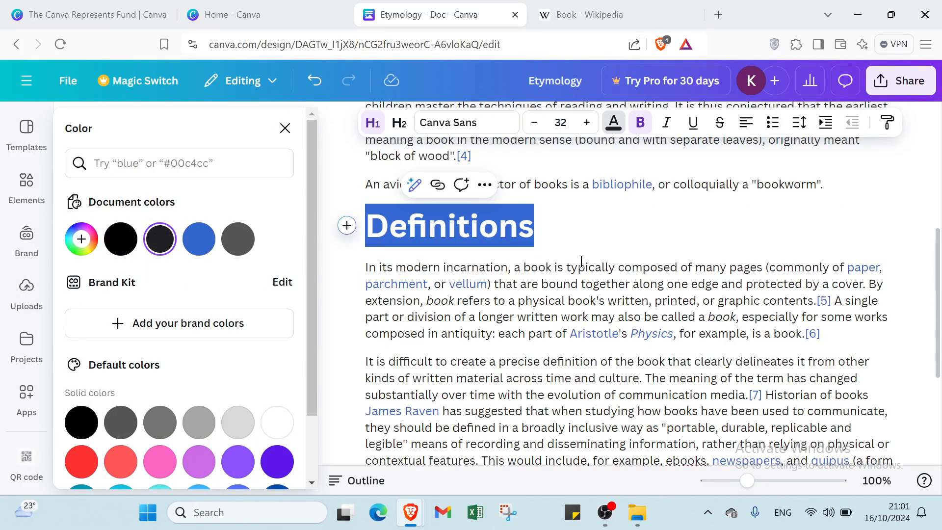
Step: Color both body paragraphs under the Definitions heading with the blue document color #3366cc
left_click(361, 271)
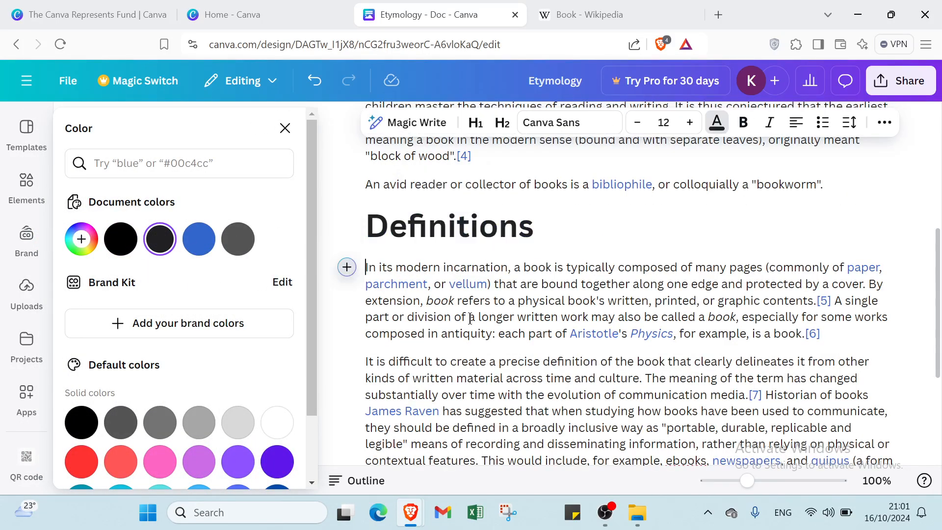
left_click_drag(364, 267, 583, 461)
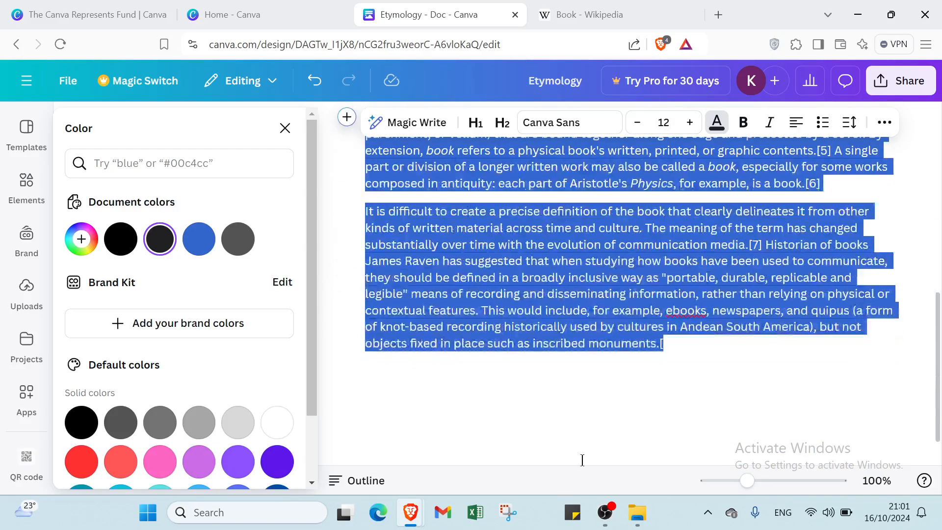
left_click_drag(664, 369, 665, 366)
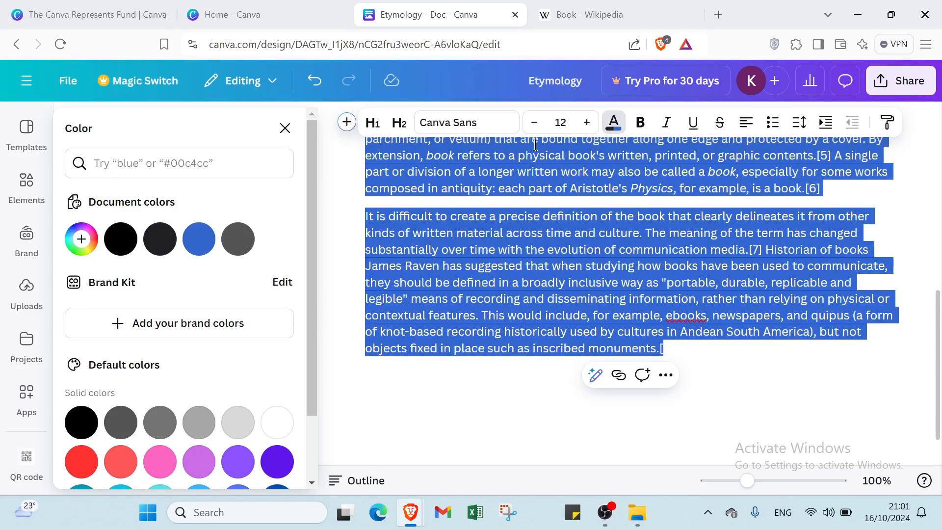
left_click(622, 121)
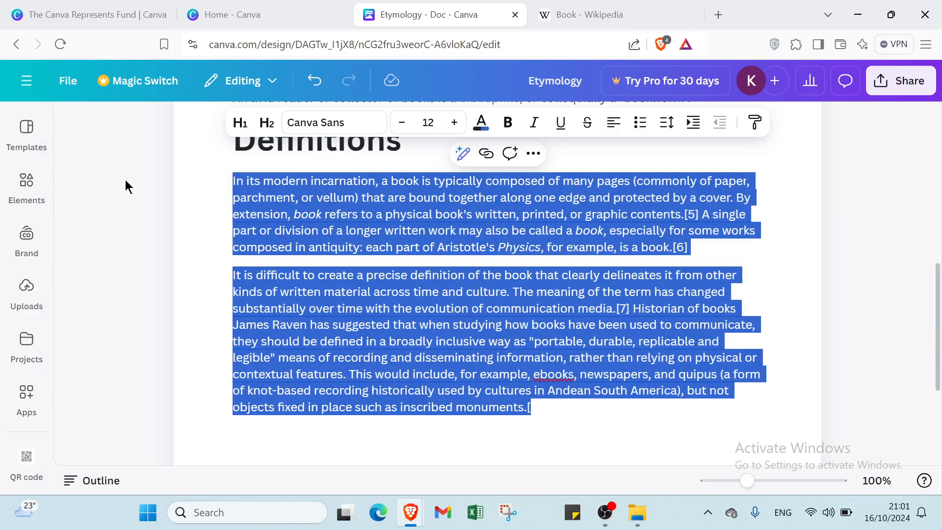
left_click(482, 123)
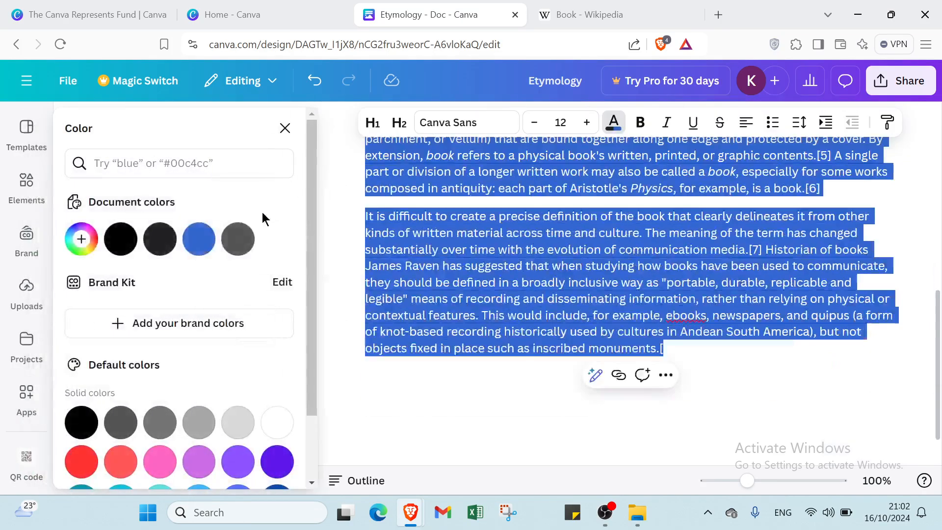
left_click(198, 239)
left_click(565, 412)
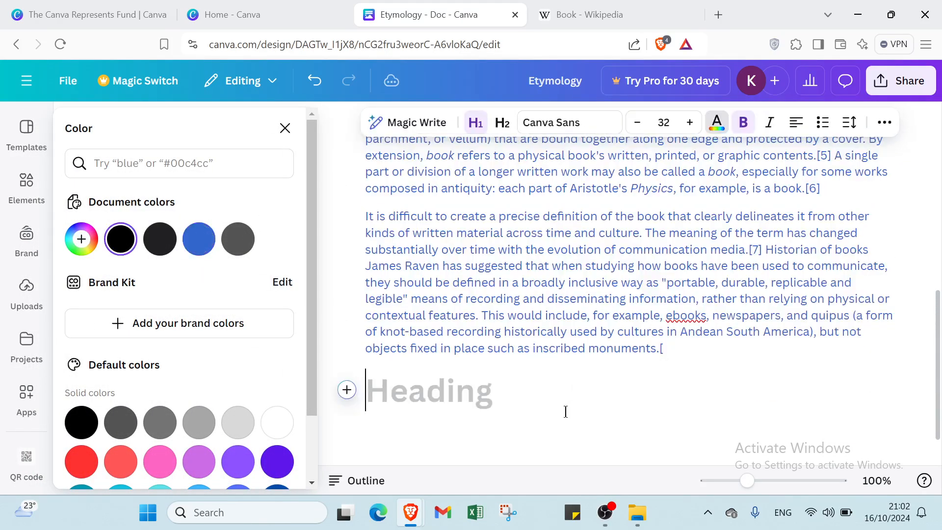
Step: Color the first body paragraph under the Etymology heading with the same blue document color as the Definitions paragraphs
scroll(577, 345, "up", 7)
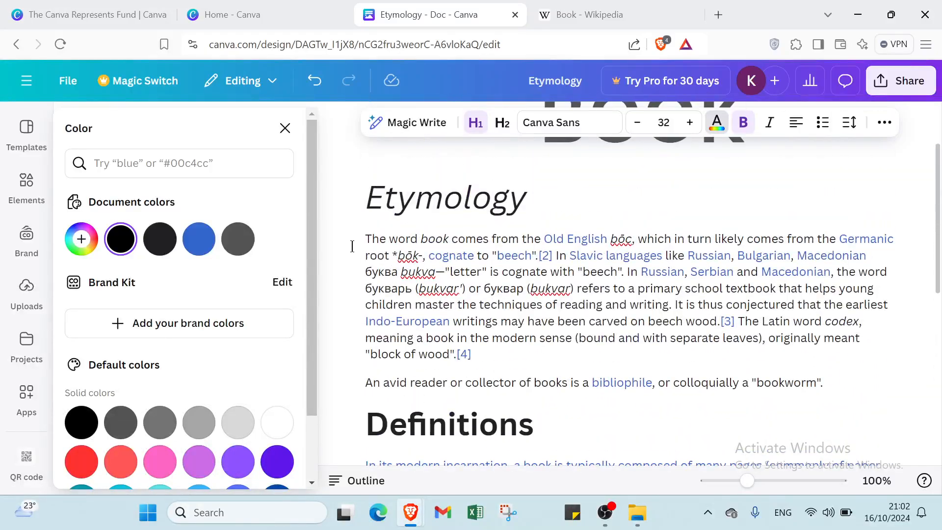
left_click_drag(352, 247, 491, 361)
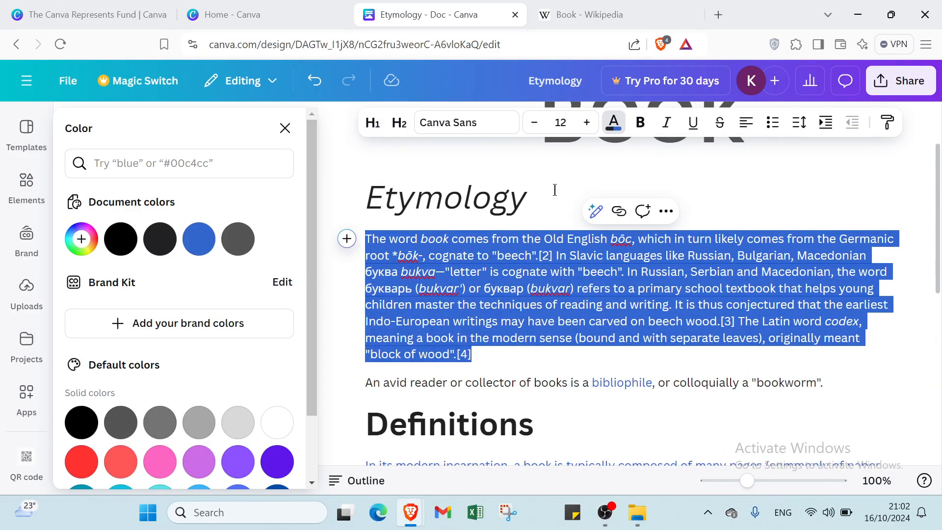
left_click(614, 125)
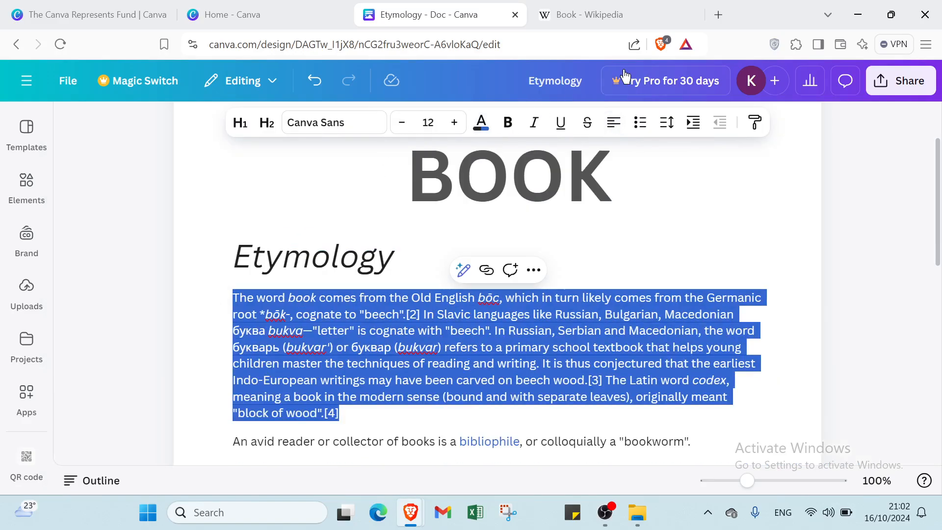
left_click(511, 181)
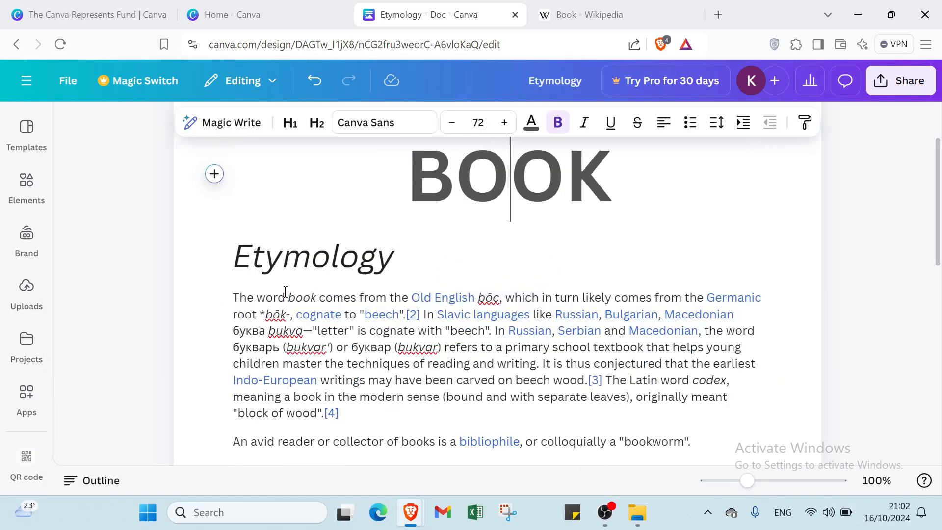
left_click_drag(231, 297, 379, 407)
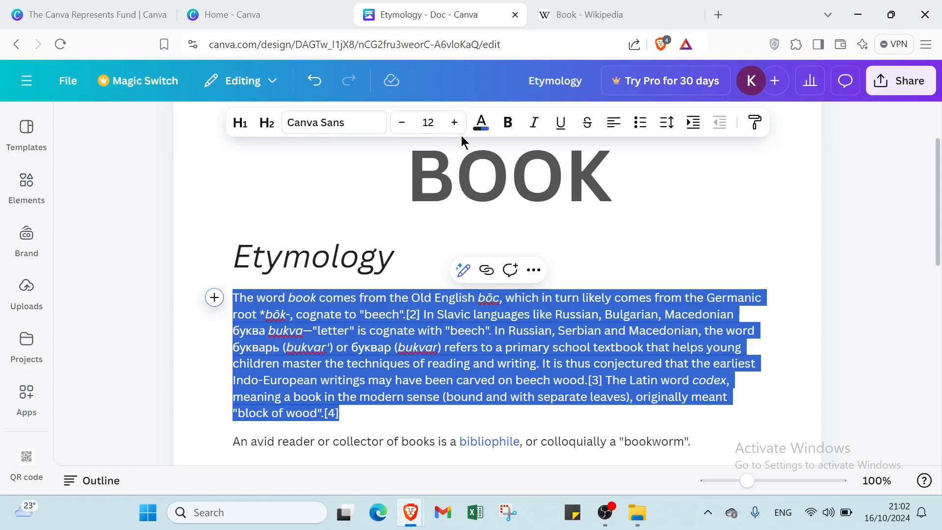
left_click(479, 128)
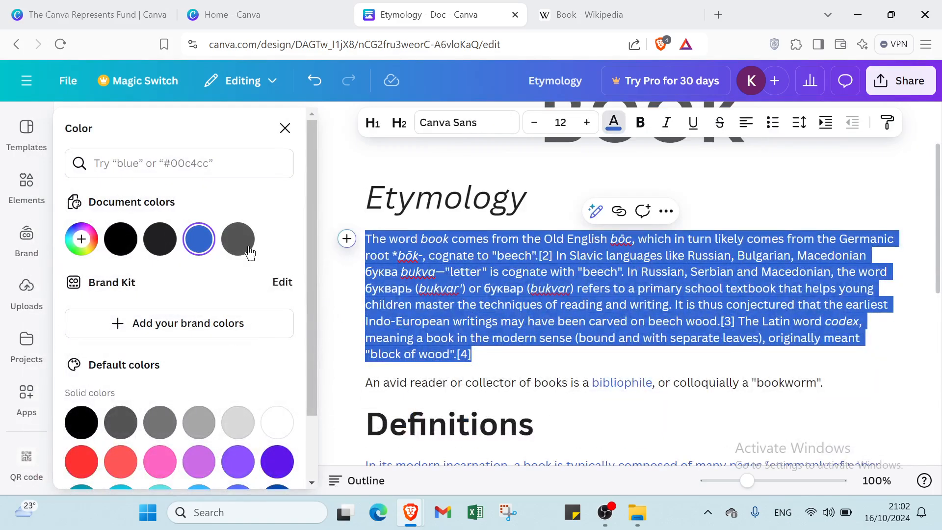
left_click(329, 194)
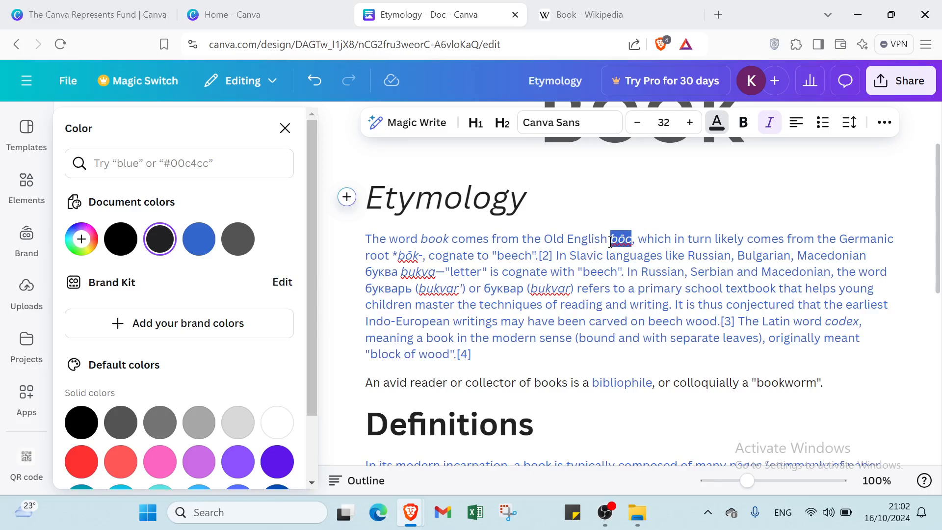
Step: Delete the word "bōc" and the two bracketed "bukvar" transliterations from the Etymology paragraph
key("BackSpace")
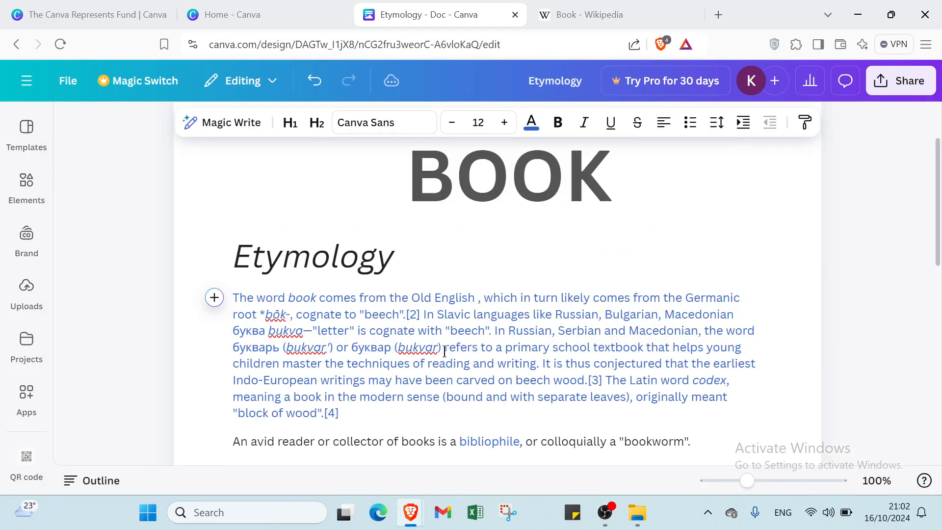
left_click_drag(436, 351, 303, 332)
key("BackSpace")
left_click(342, 352)
key("BackSpace")
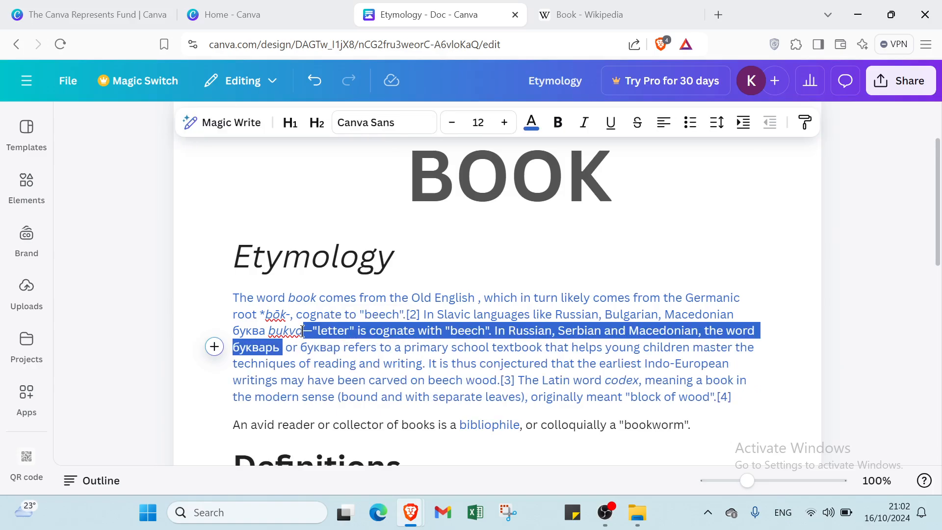
Step: Delete the italic word "bukva" and the root form "*bōk-" from the Etymology paragraph
left_click(299, 331)
key("BackSpace")
key("BackSpace")
key("BackSpace")
key("BackSpace")
key("BackSpace")
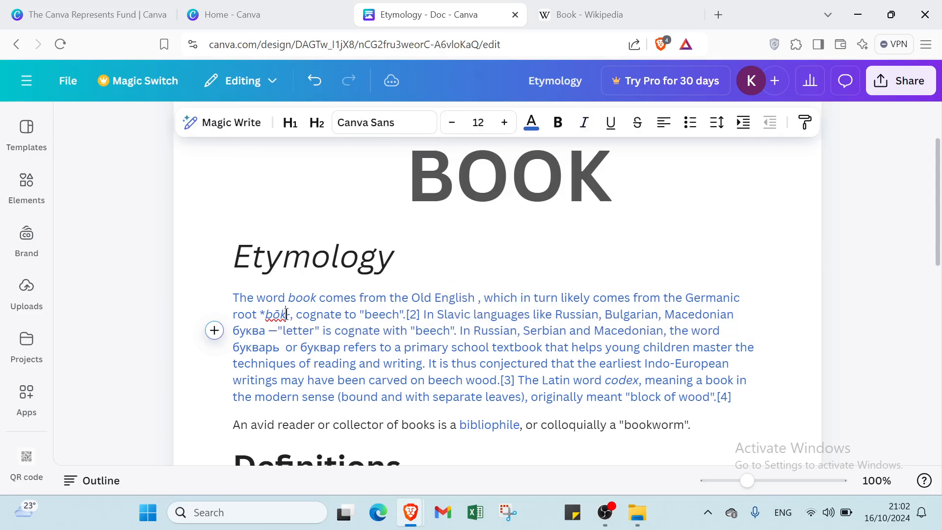
key("BackSpace")
key("BackSpace")
key("BackSpace")
key("BackSpace")
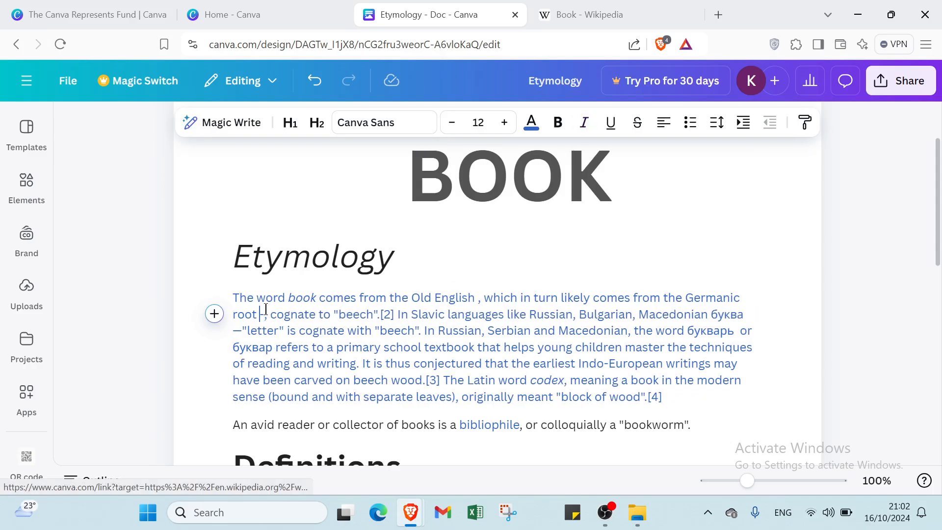
key("Delete")
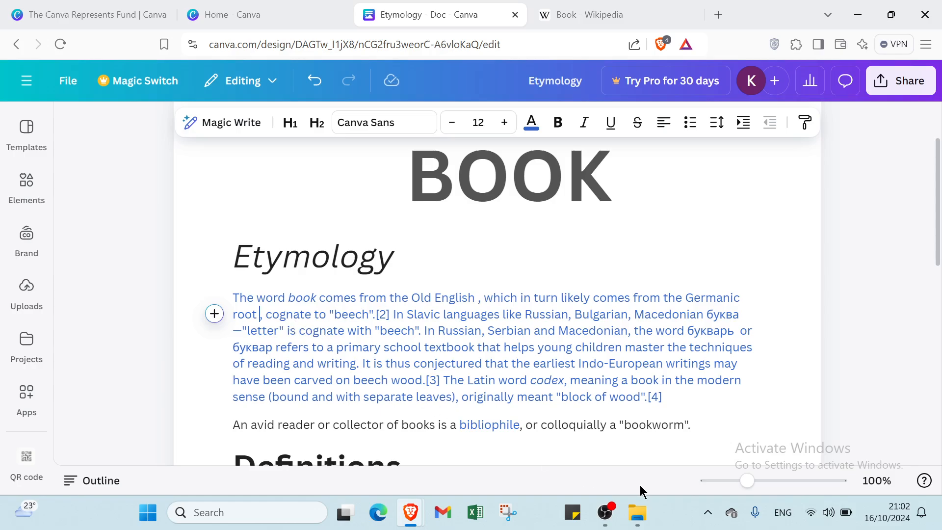
Step: Delete the sentence beginning "An avid reader or collector of books" together with its empty line above the Definitions heading
left_click_drag(690, 423, 233, 412)
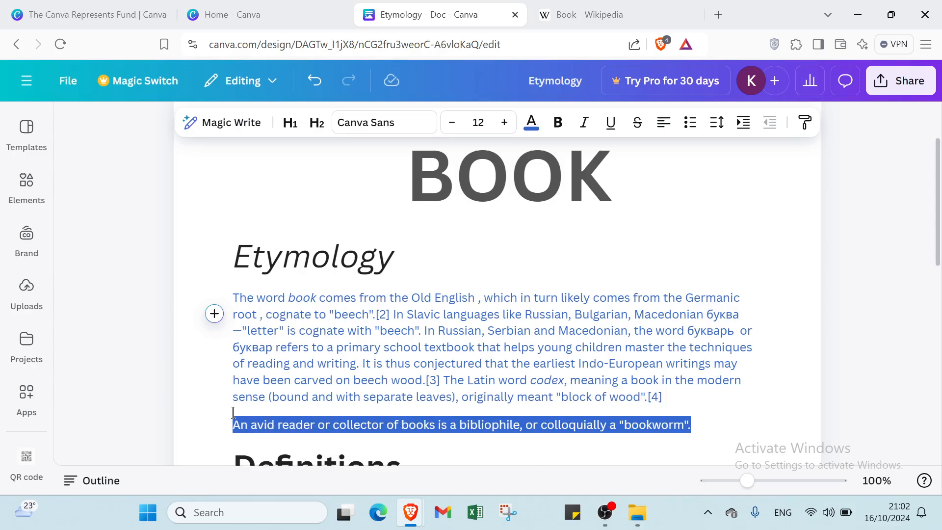
key("BackSpace")
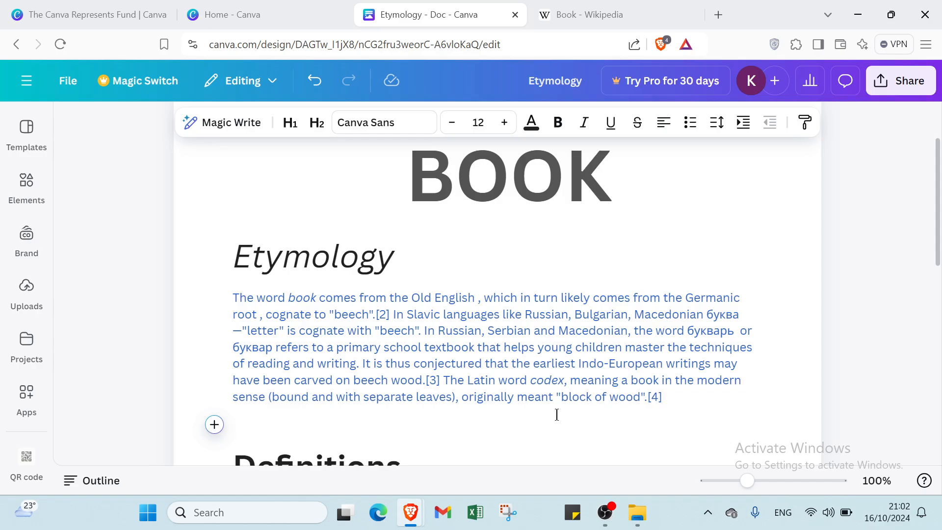
key("BackSpace")
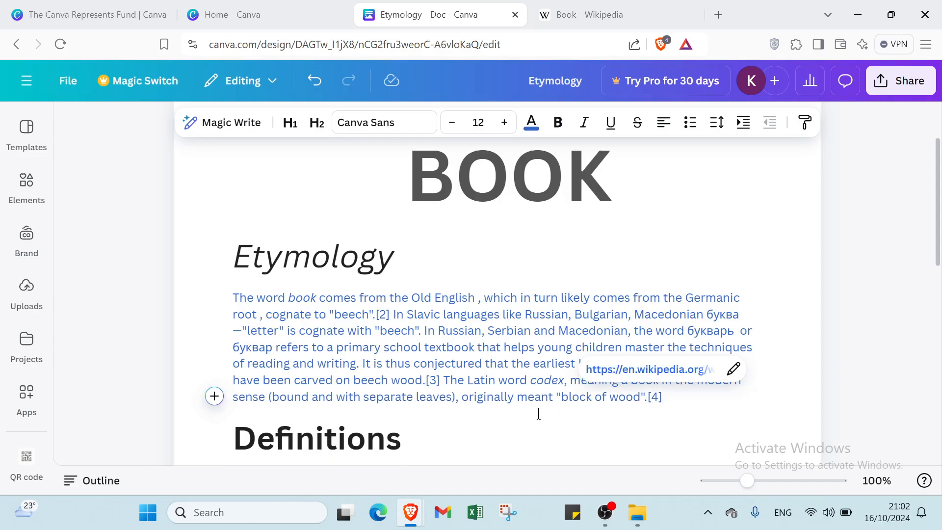
Step: Look through the uploaded images and videos and the Brand Kit options for logos, fonts, brand voice and photos
scroll(417, 382, "down", 10)
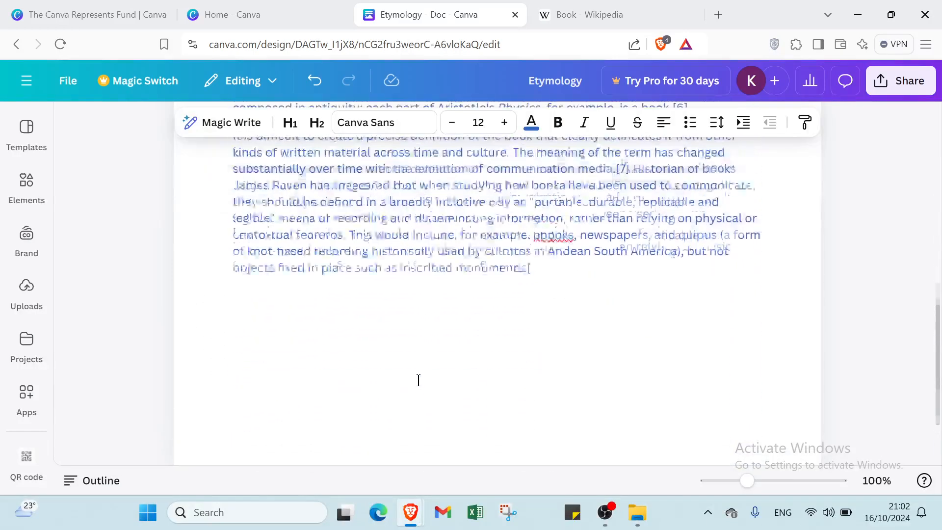
scroll(419, 381, "up", 10)
mouse_move(32, 316)
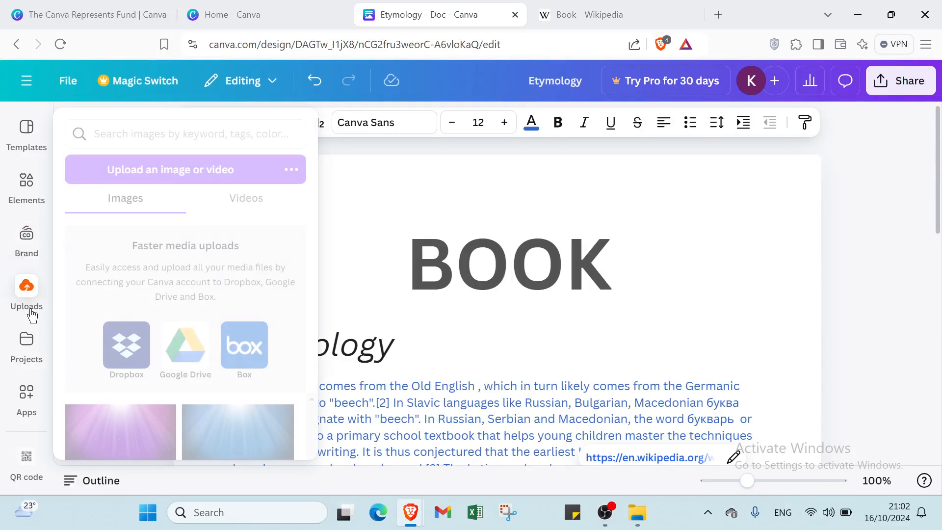
left_click(33, 296)
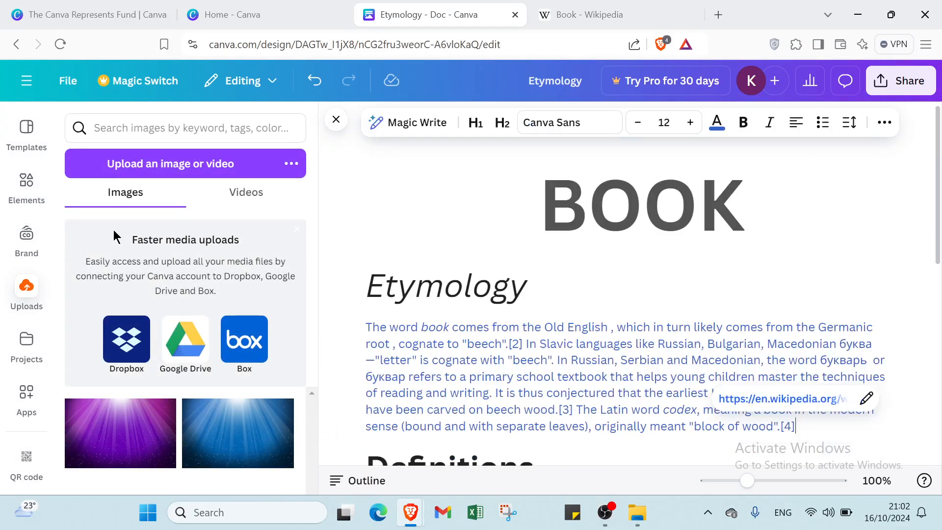
left_click(222, 205)
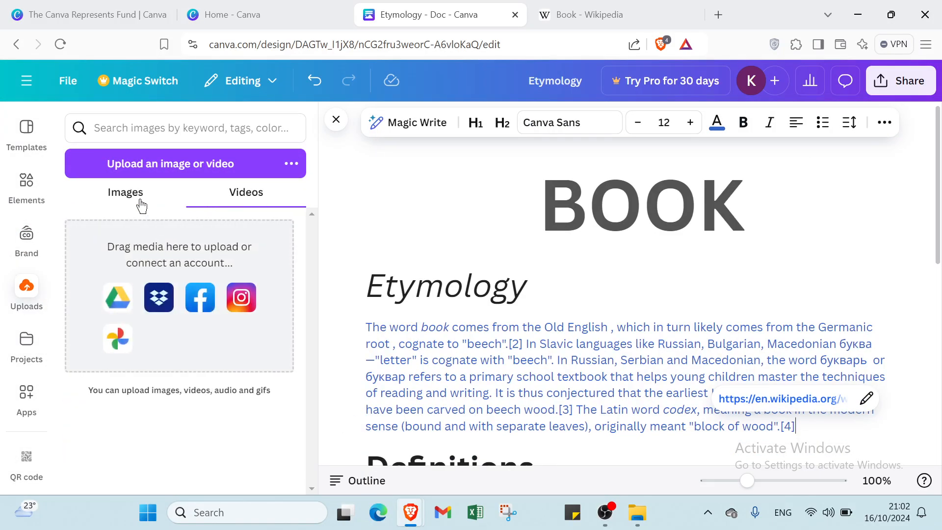
left_click(141, 205)
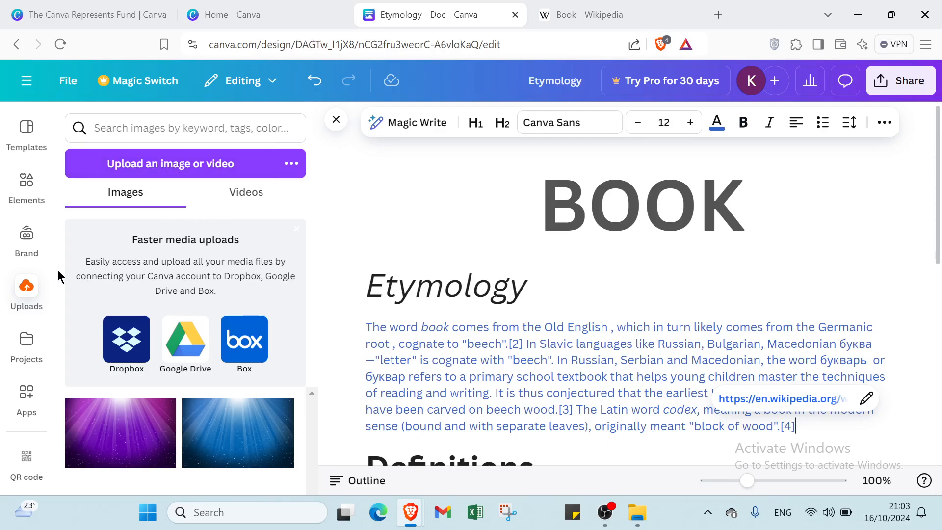
left_click(22, 254)
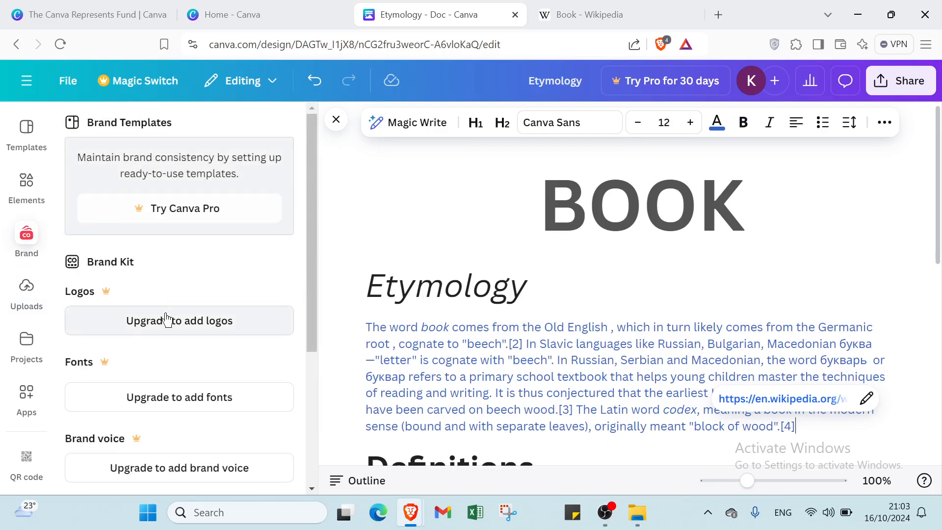
scroll(105, 393, "down", 1)
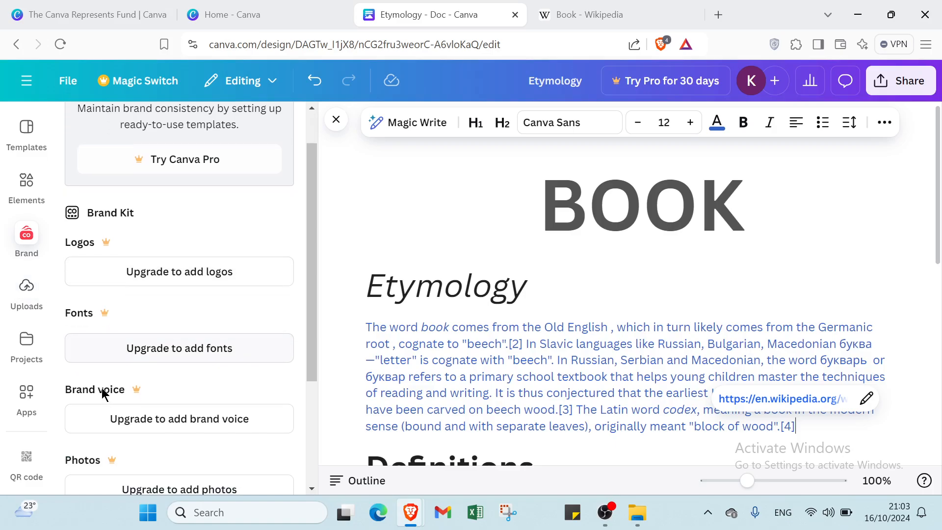
Step: Insert the shocked-face emoji graphic between the Etymology paragraph and the Definitions heading, and shrink it to a small image
left_click(32, 190)
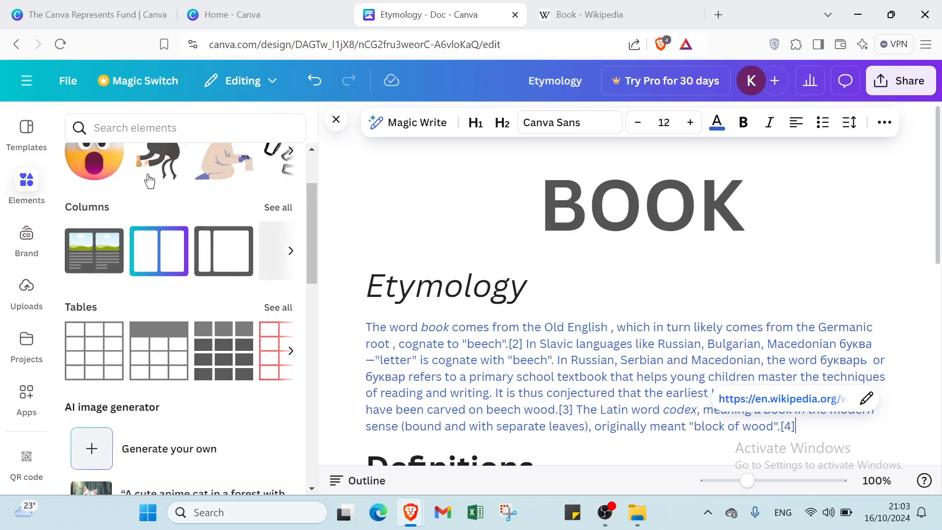
left_click(95, 164)
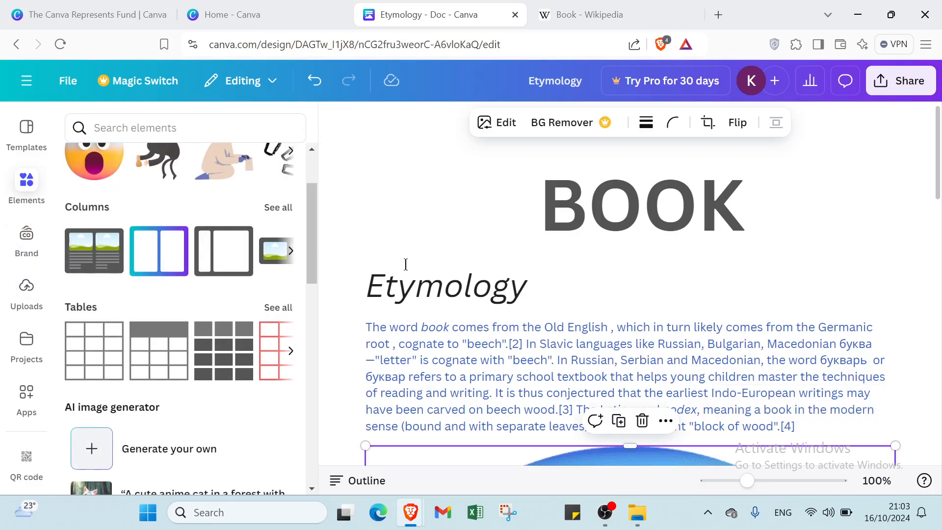
scroll(535, 258, "down", 5)
scroll(535, 232, "down", 10)
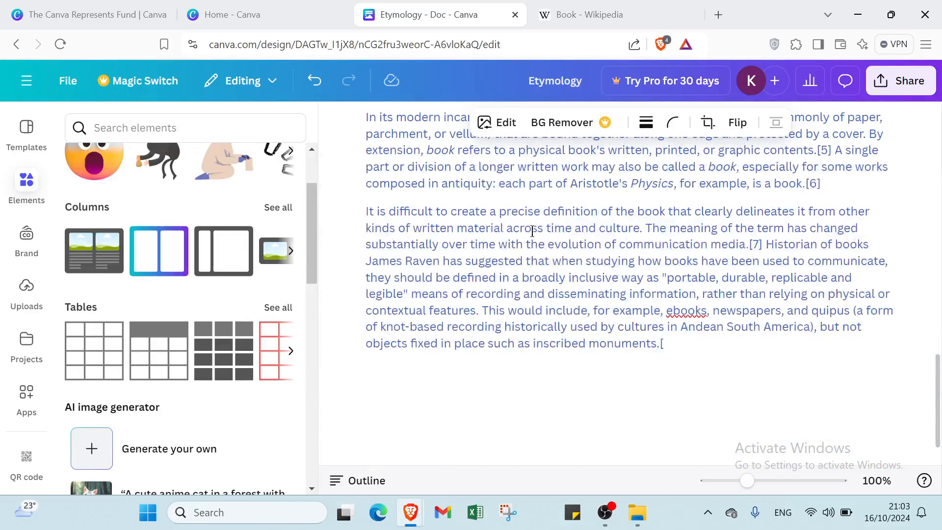
scroll(532, 230, "up", 12)
scroll(532, 232, "up", 2)
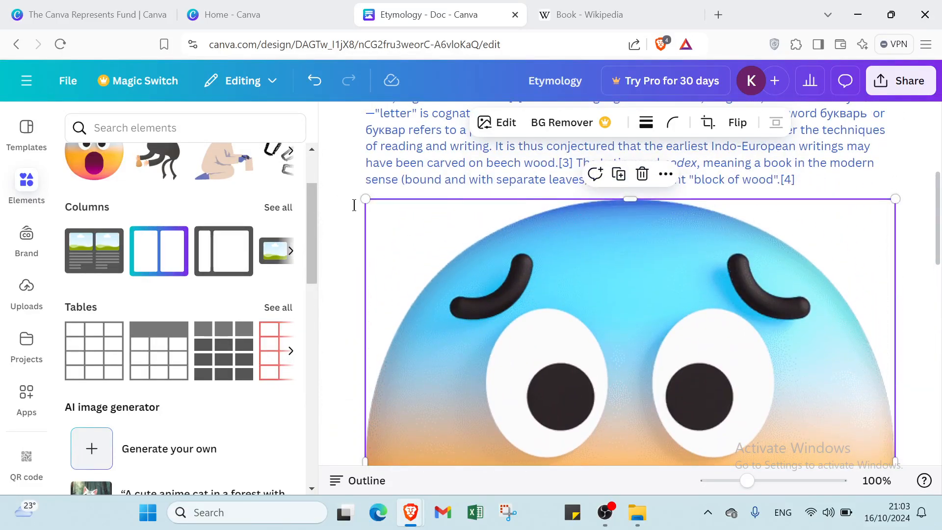
left_click_drag(366, 201, 590, 333)
left_click(679, 305)
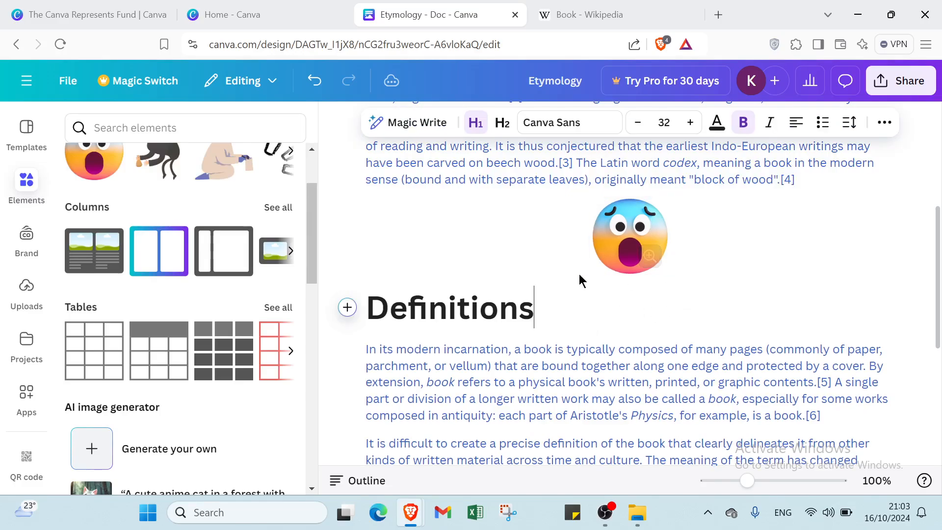
Step: Look through the element categories, existing projects, available apps and document templates
scroll(138, 185, "down", 1)
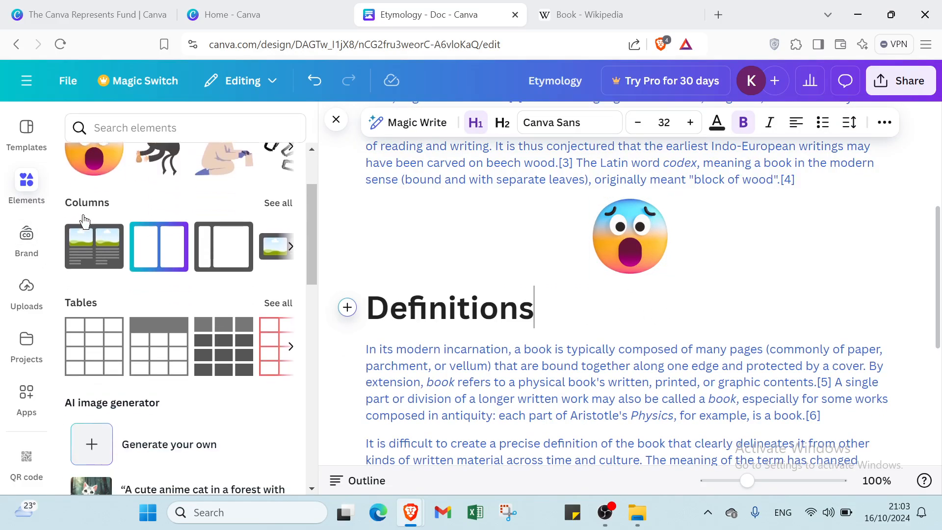
left_click(22, 349)
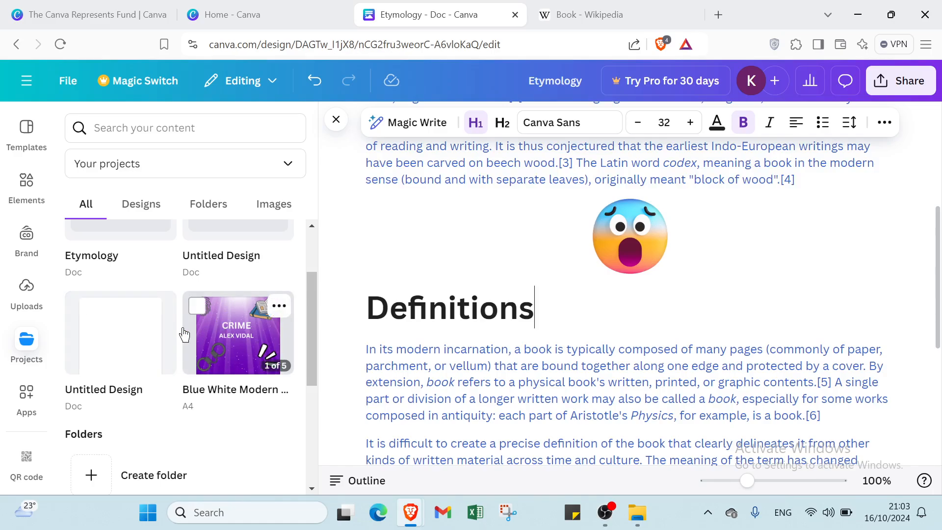
scroll(167, 333, "up", 2)
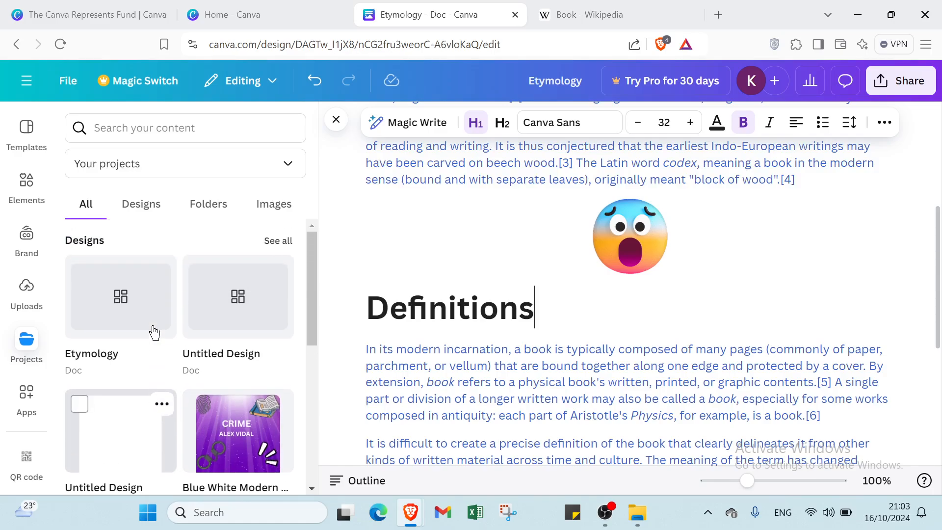
left_click(15, 395)
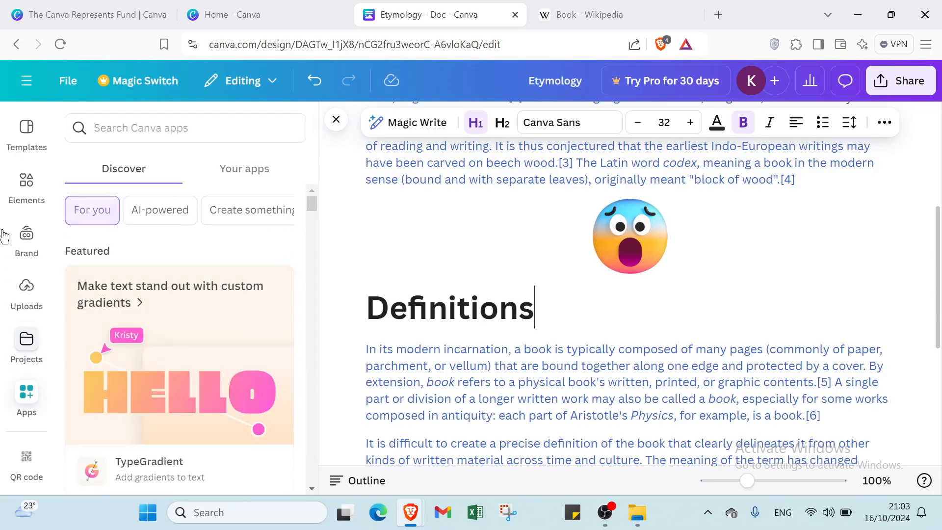
left_click(31, 130)
scroll(556, 245, "up", 5)
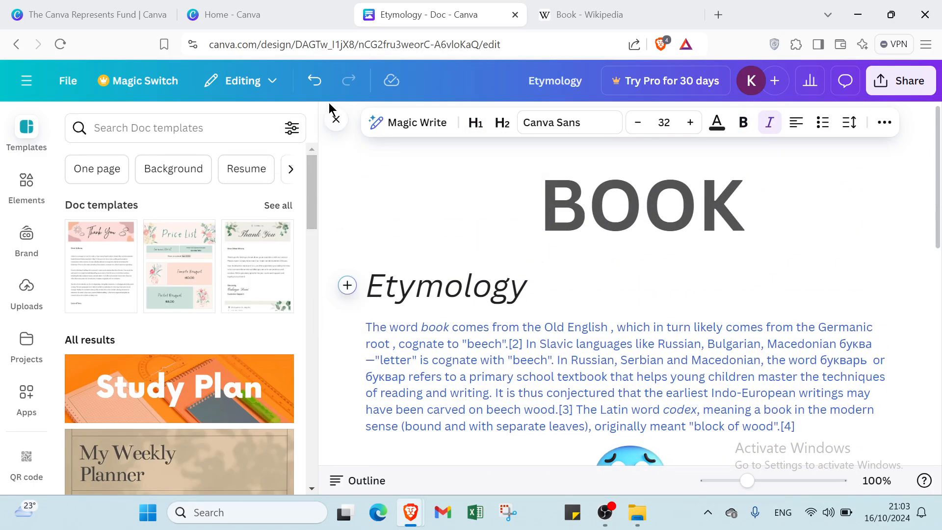
left_click(330, 121)
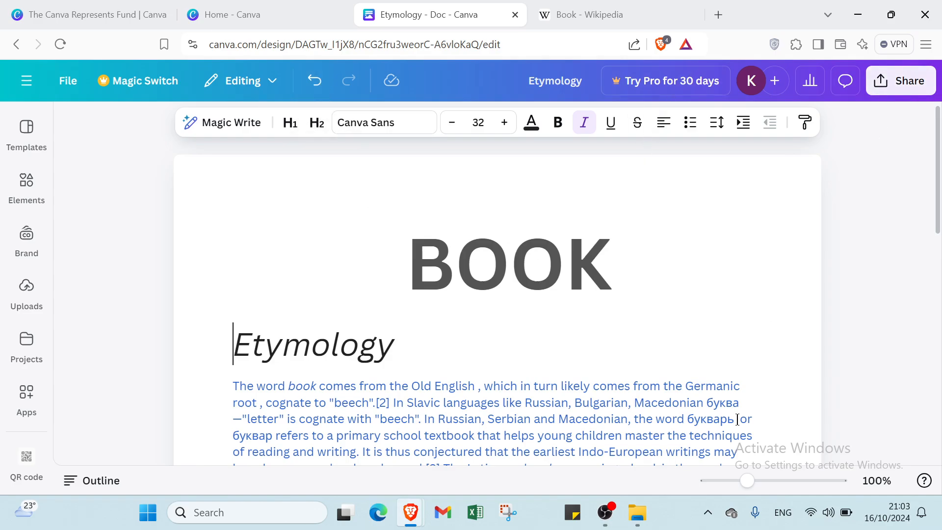
Step: Center the Etymology heading and turn it into a bulleted list item
mouse_move(750, 486)
left_mouse_down()
mouse_move(782, 485)
mouse_move(748, 485)
left_mouse_up()
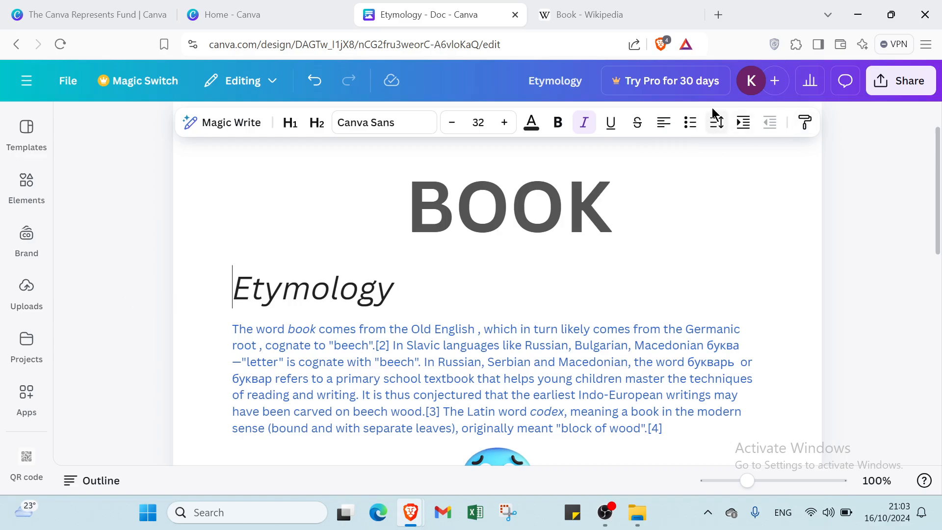
left_click(664, 128)
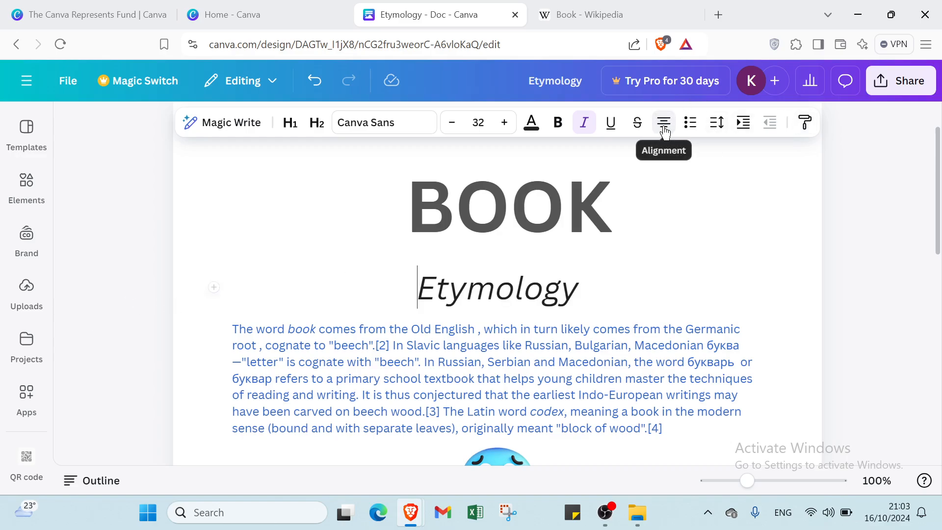
left_click(689, 129)
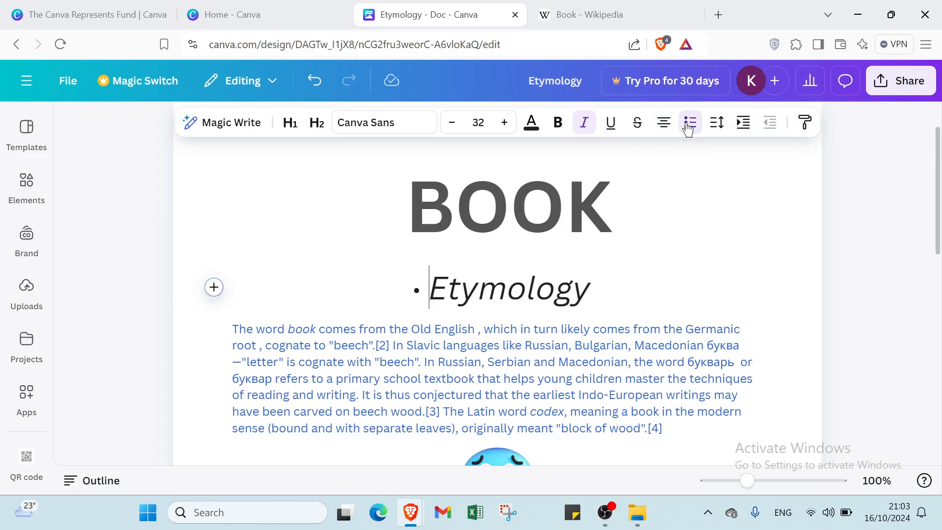
Step: Set the Etymology heading's letter spacing to 24 and line spacing to 1.4, and try indenting it one level
left_click(717, 124)
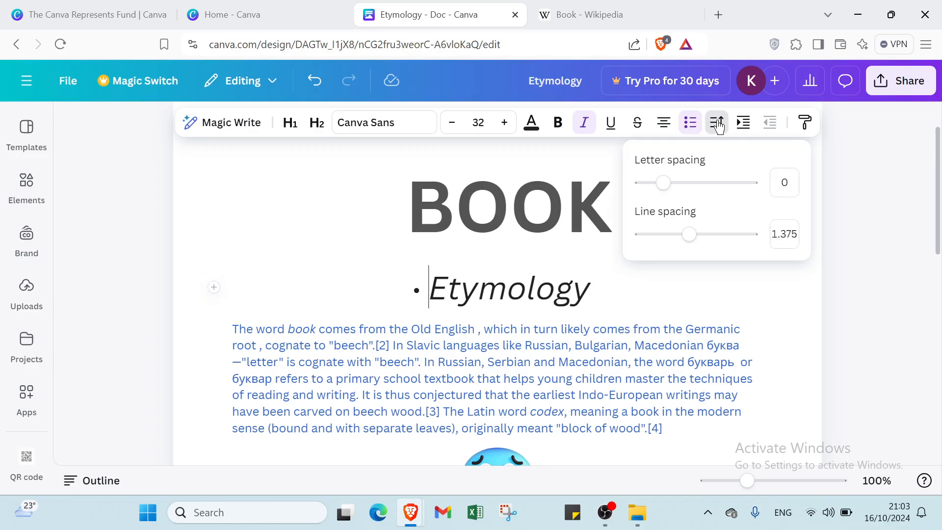
mouse_move(666, 182)
left_mouse_down()
mouse_move(697, 185)
mouse_move(667, 183)
left_mouse_up()
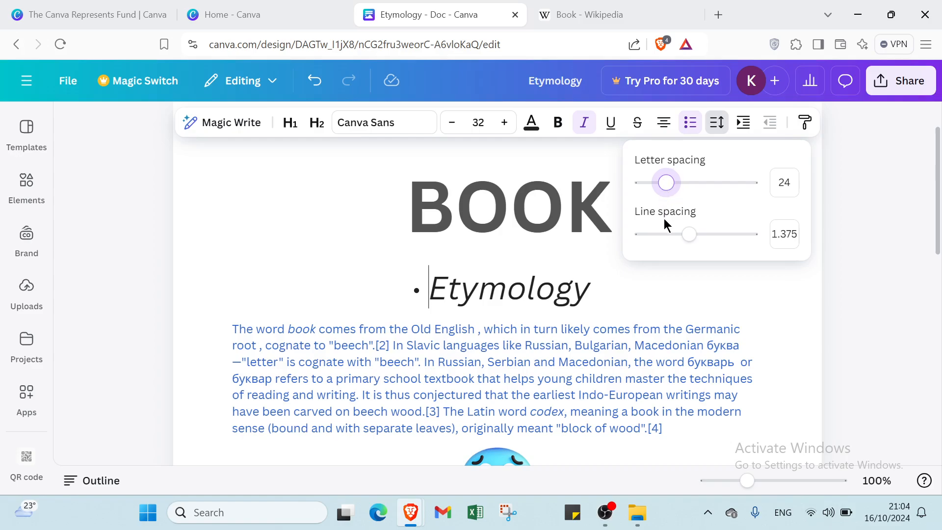
mouse_move(688, 236)
left_mouse_down()
mouse_move(725, 235)
mouse_move(693, 230)
left_mouse_up()
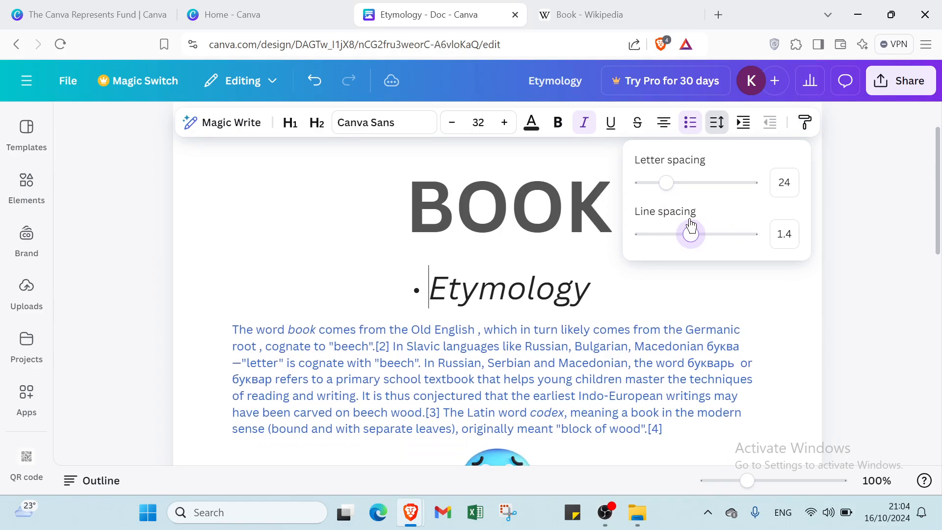
left_click(743, 123)
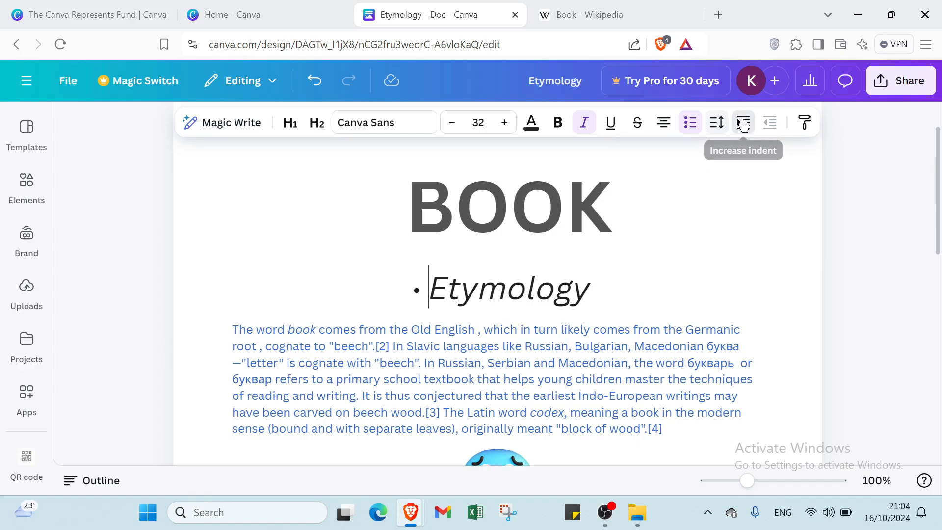
left_click(774, 125)
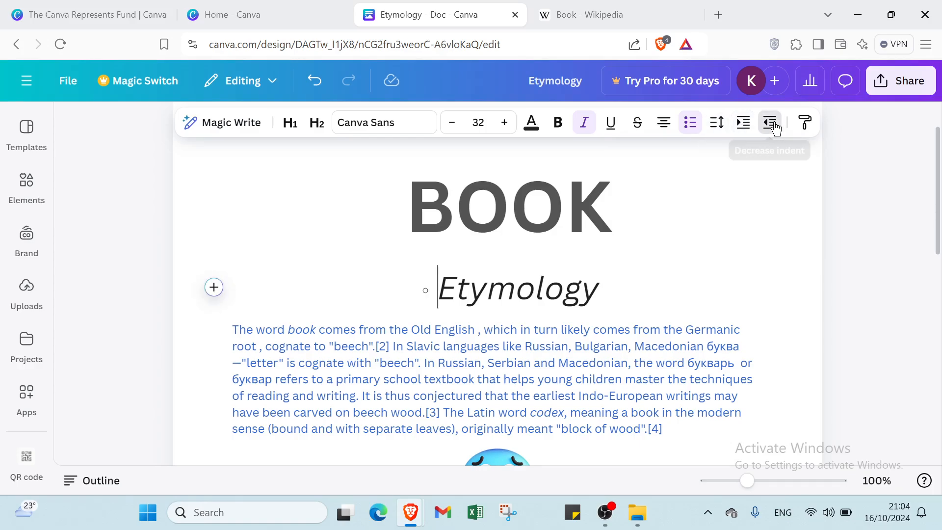
Step: Copy the Etymology heading's style onto the BOOK title
left_click(805, 127)
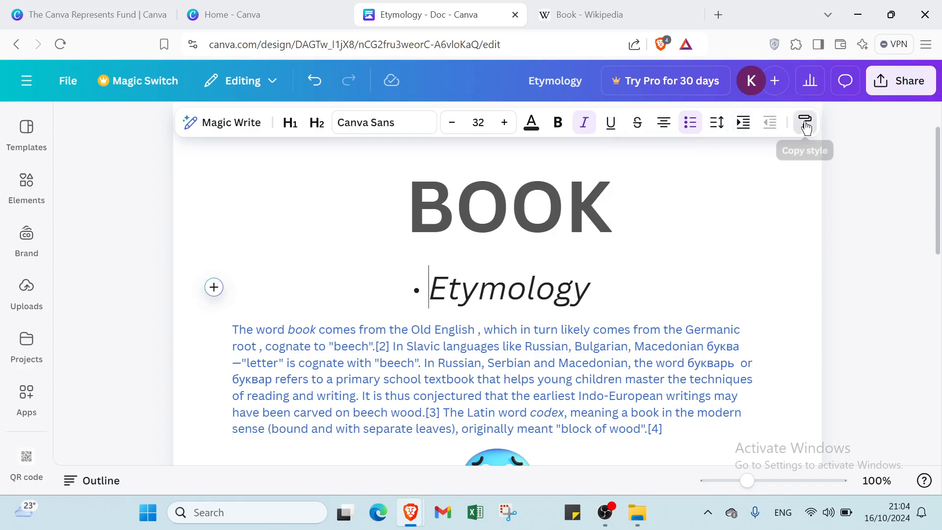
left_click(733, 209)
left_click(731, 209)
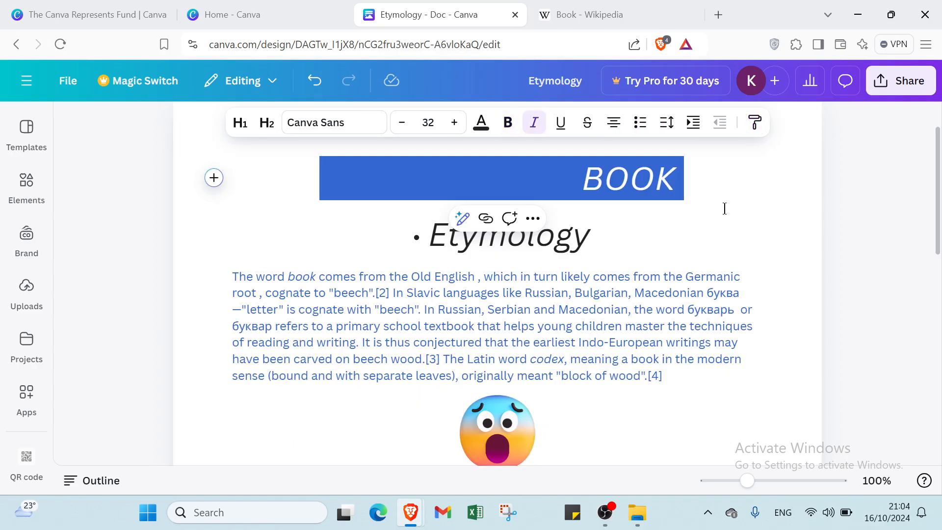
left_click(725, 209)
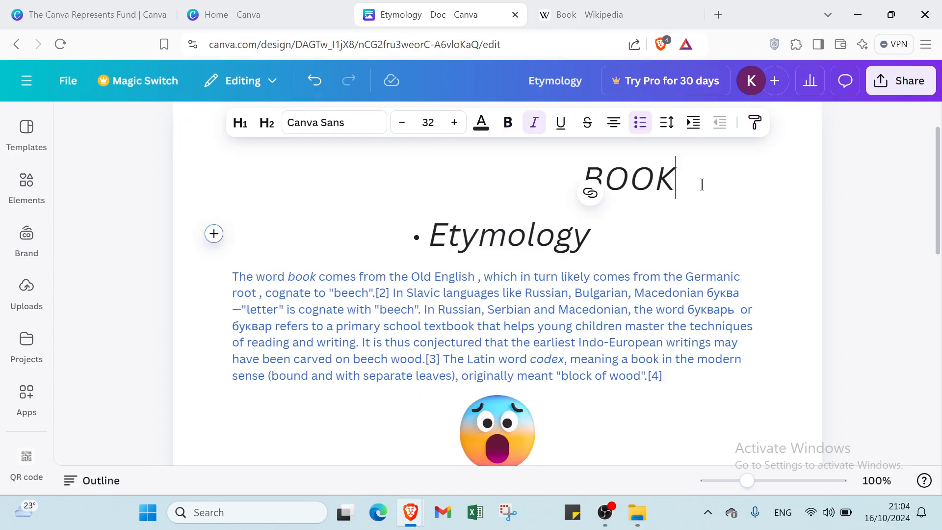
Step: Set the BOOK title's font size to 72 and shift the word left toward the page centre
left_click_drag(702, 185, 565, 160)
left_click(429, 125)
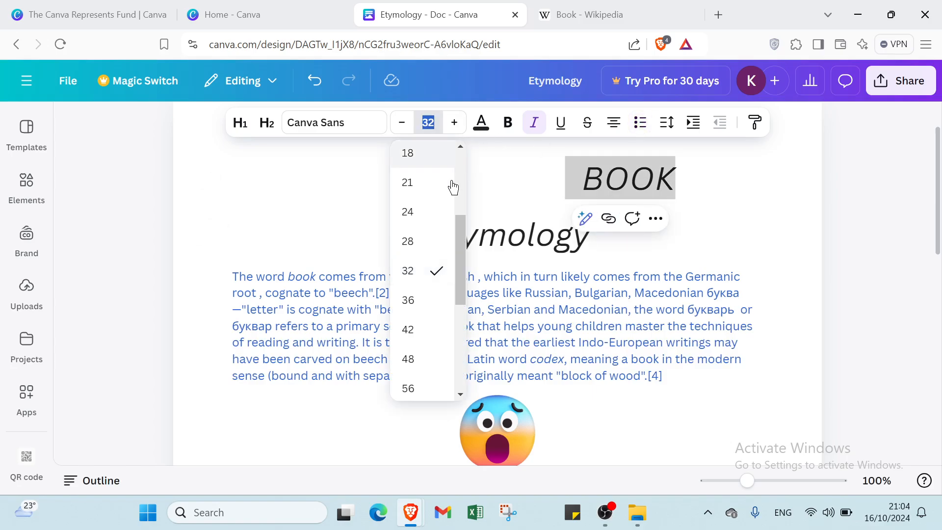
scroll(436, 248, "down", 5)
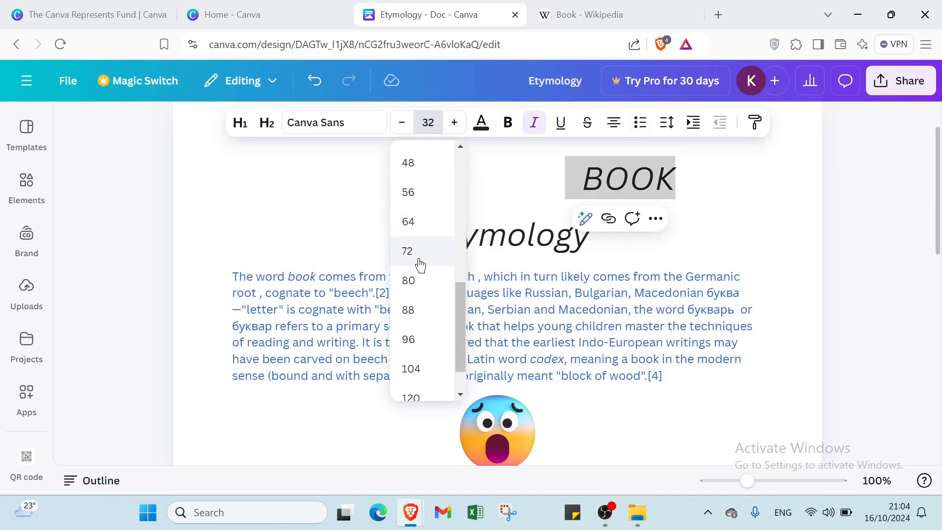
left_click(418, 253)
left_click_drag(654, 196, 579, 209)
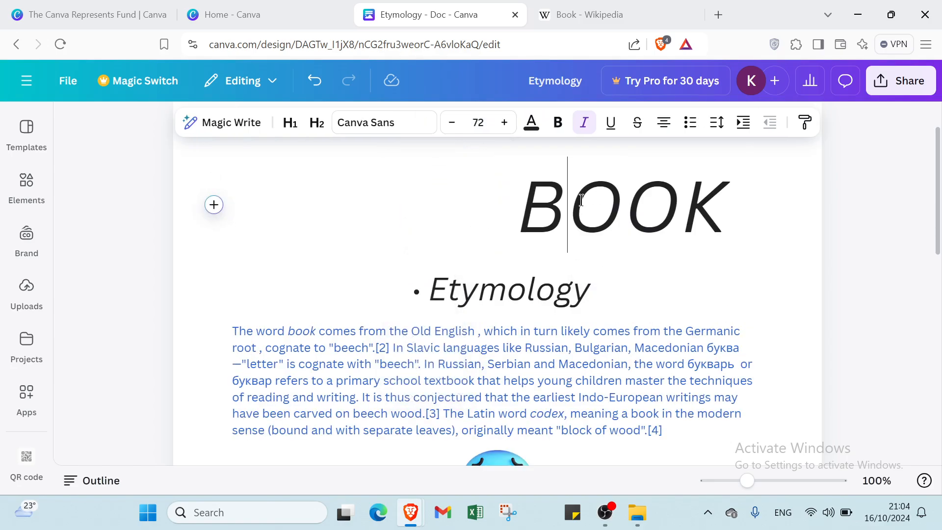
left_click(530, 202)
left_click_drag(518, 191, 724, 230)
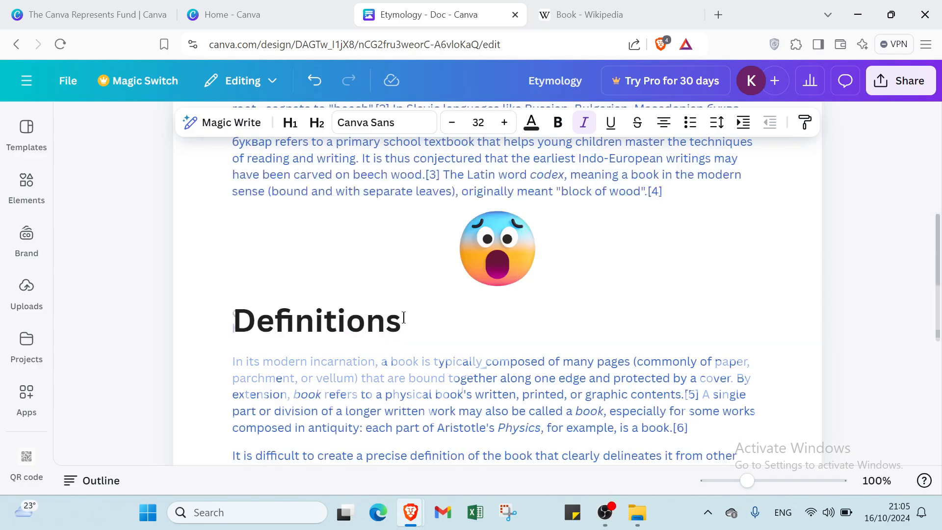
Step: Make the Definitions heading italic and remove its bold formatting to match the Etymology heading
scroll(404, 319, "up", 3)
scroll(406, 316, "down", 2)
scroll(427, 346, "up", 4)
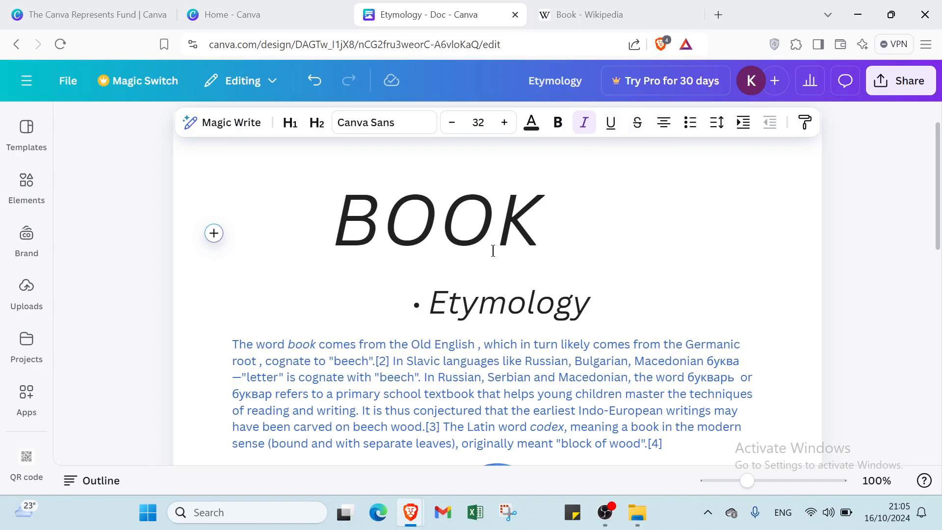
scroll(448, 290, "down", 4)
left_click_drag(386, 378, 229, 367)
left_click(451, 377)
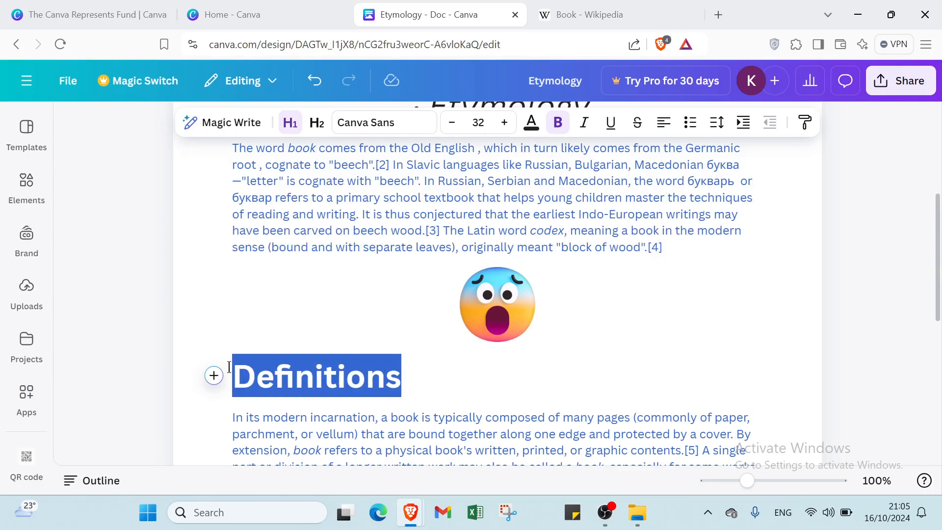
left_click_drag(562, 138, 647, 293)
left_click(540, 124)
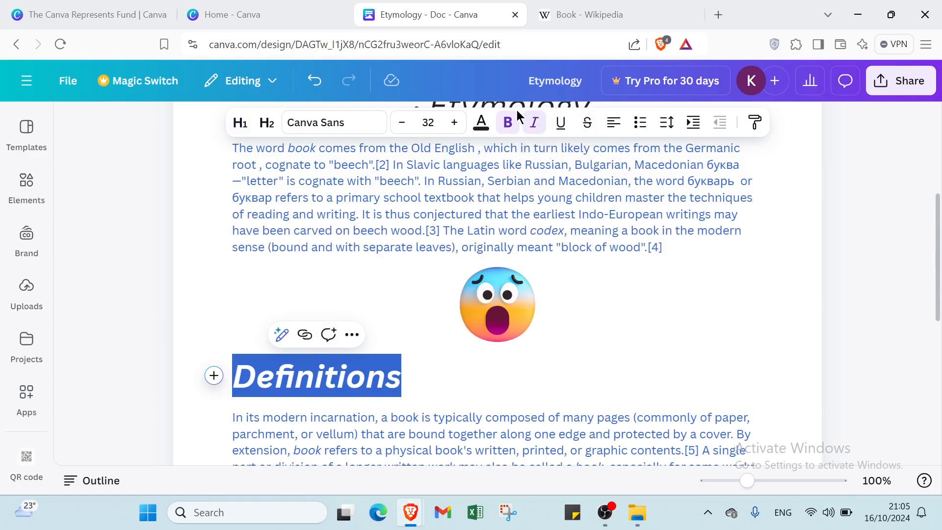
left_click(508, 123)
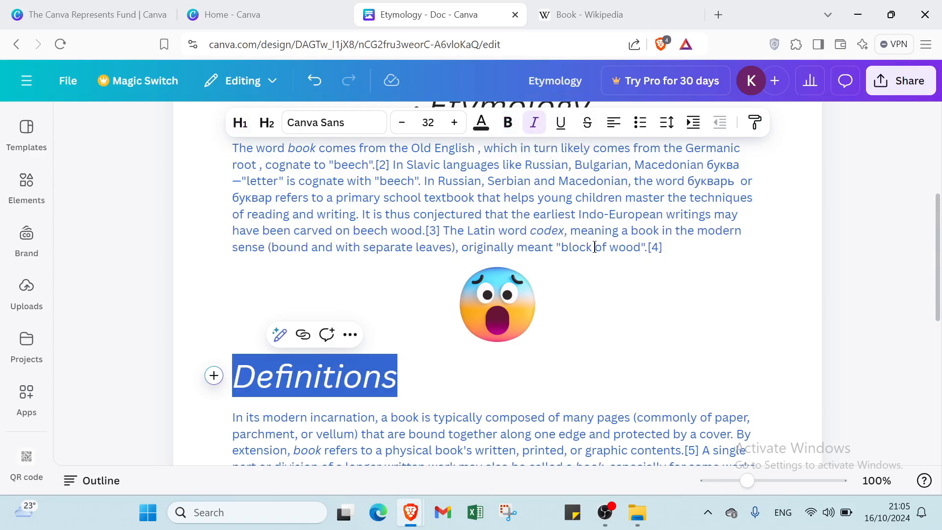
Step: Turn the Definitions heading into a bulleted list item and increase its indent three times
left_click(633, 129)
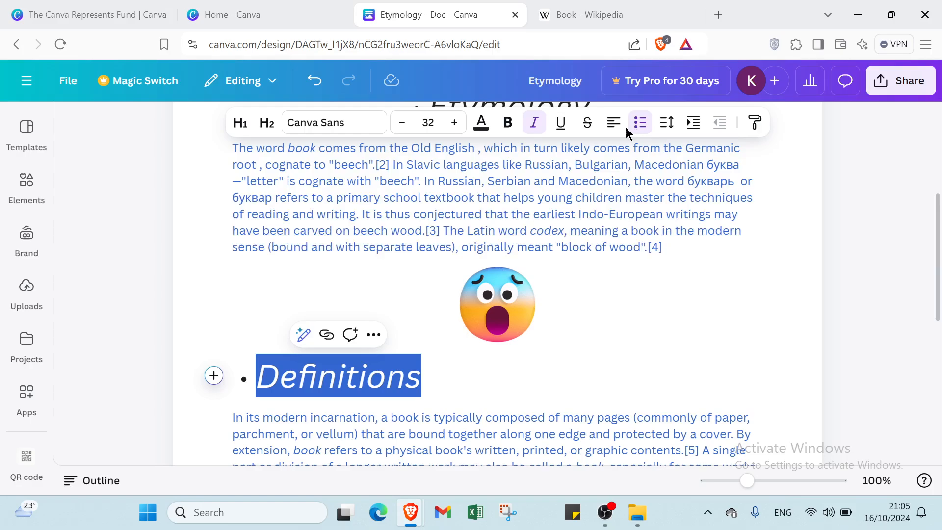
left_click(692, 124)
left_click(693, 123)
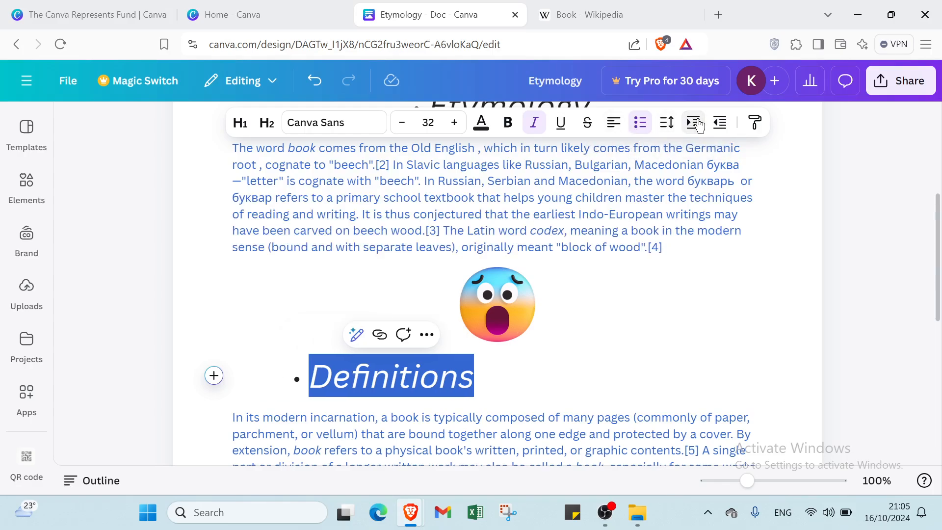
left_click(698, 123)
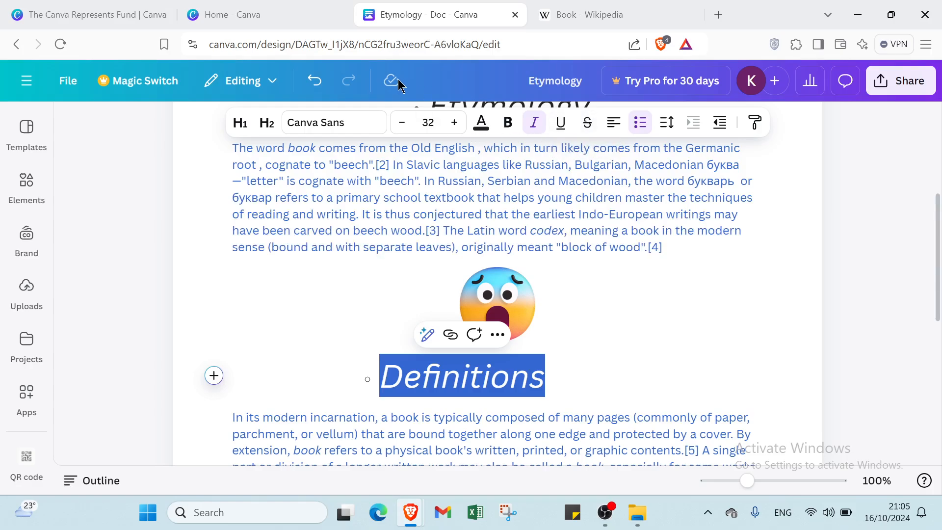
Step: Look at the font and document text styles available for the Definitions heading
left_click(338, 123)
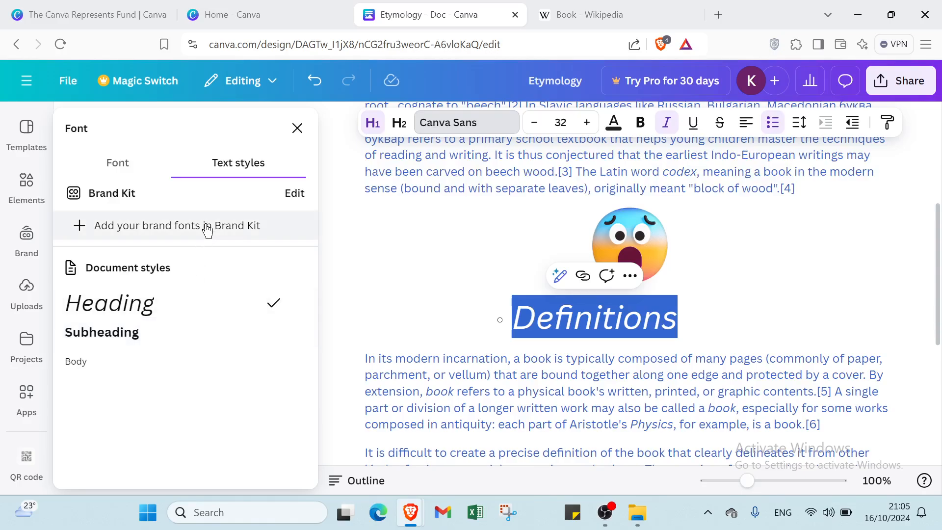
left_click(352, 253)
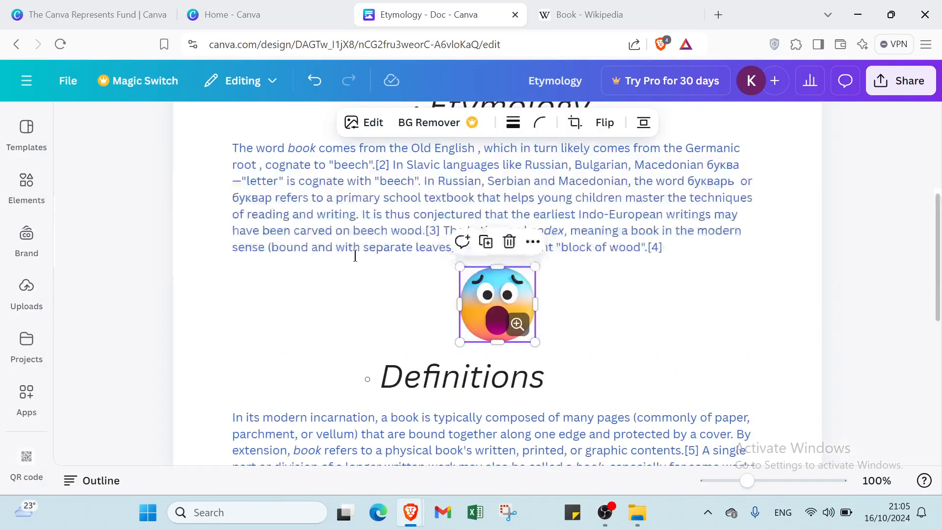
left_click(234, 215)
Step: Browse the quick actions offered at the BOOK title line, from Magic Write and headings to charts, embeds and emoji
scroll(234, 255, "up", 3)
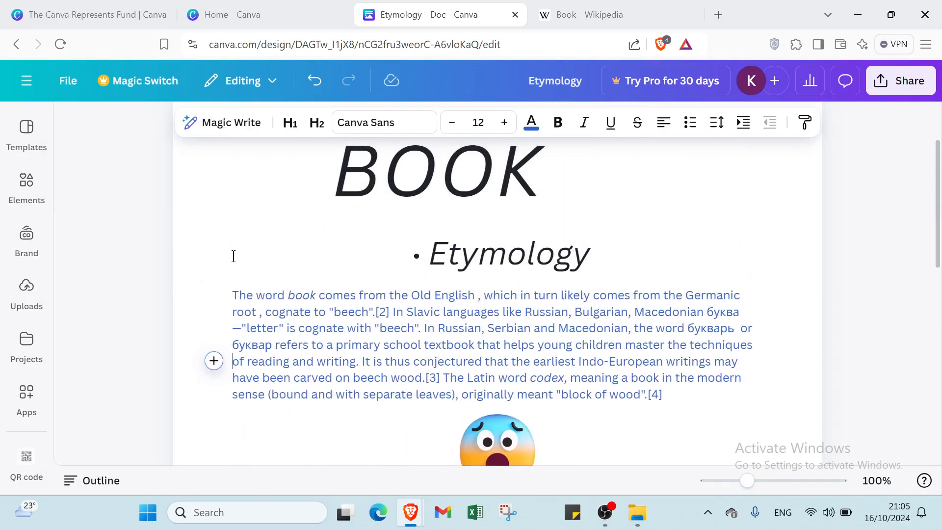
scroll(234, 256, "up", 1)
left_click(237, 256)
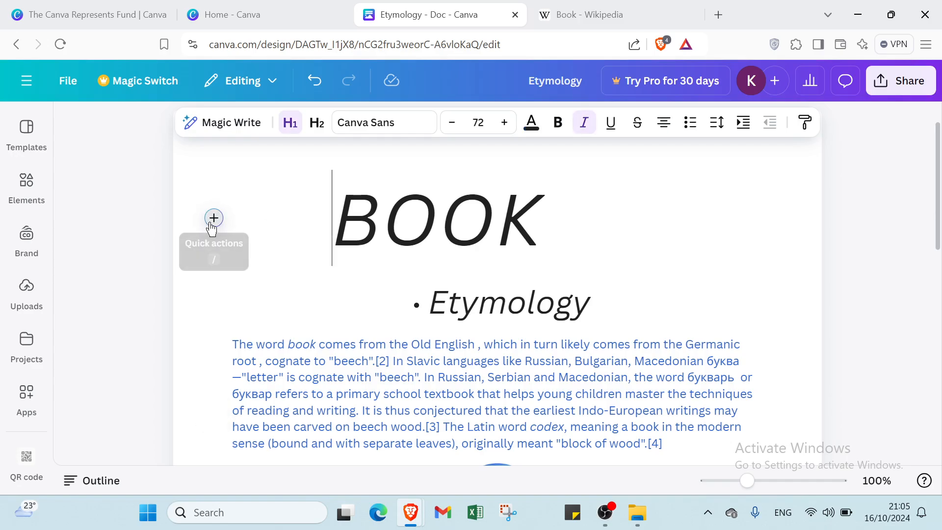
left_click(214, 218)
scroll(399, 343, "down", 10)
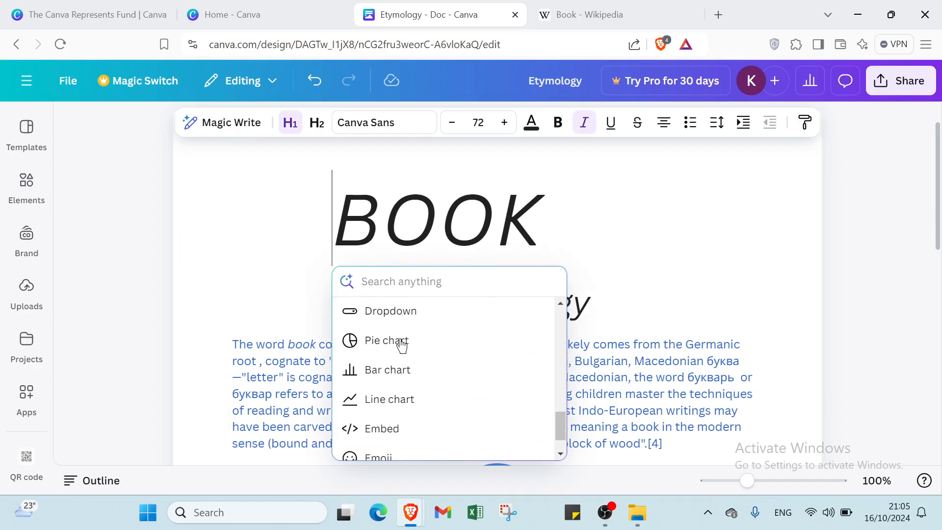
scroll(402, 345, "up", 10)
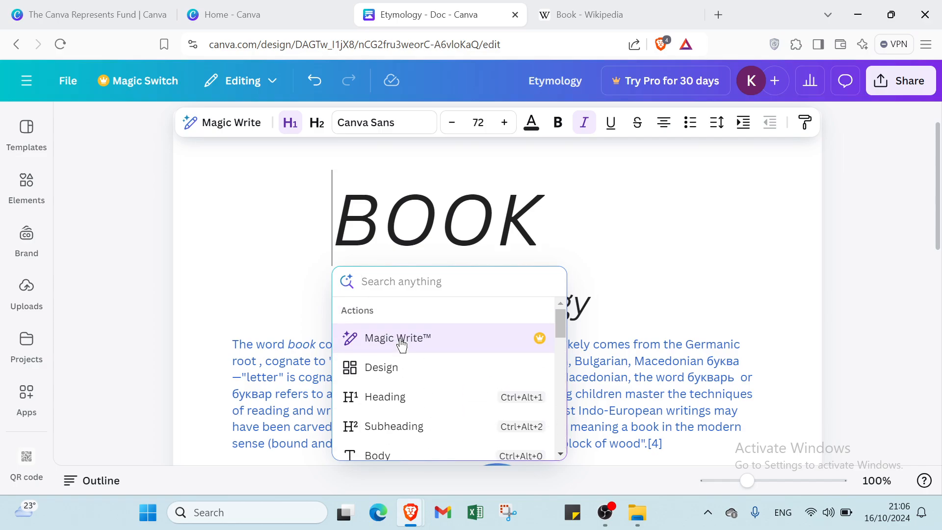
left_click(579, 371)
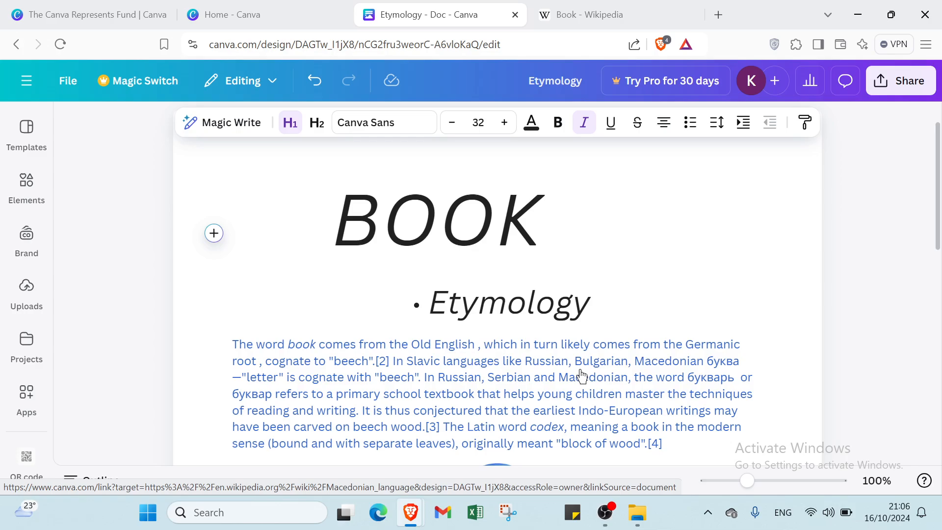
Step: Undo every edit made to the document, from the latest BOOK title styling back to the blank starting page
left_click(315, 81)
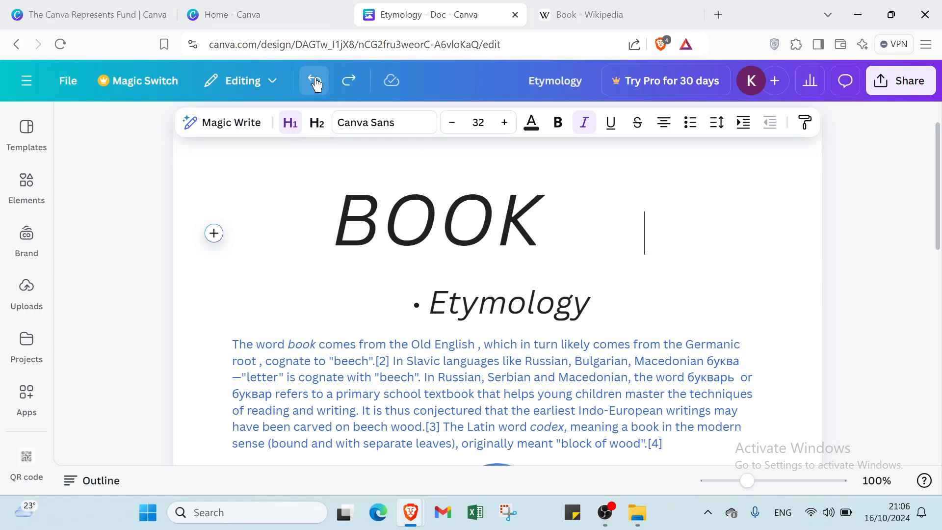
left_click(314, 81)
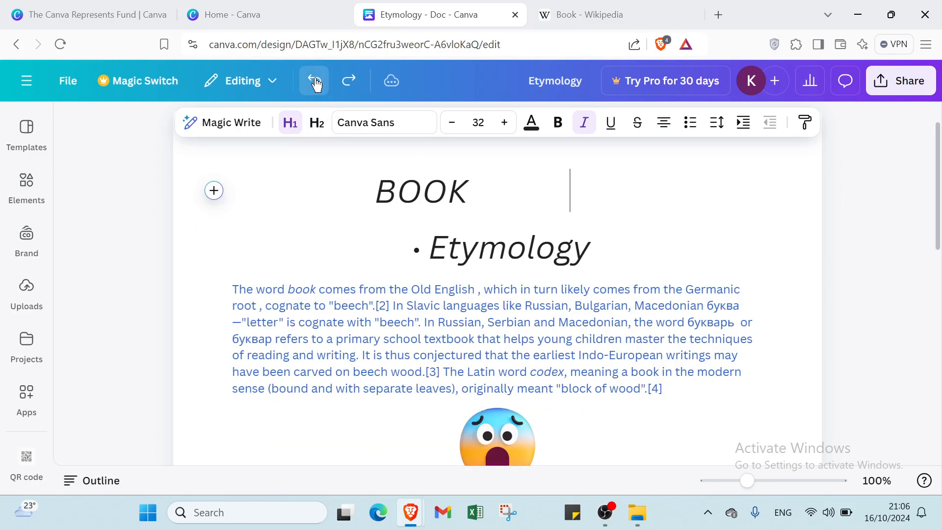
left_click(315, 81)
left_click(315, 81)
left_click(315, 81)
left_click(314, 81)
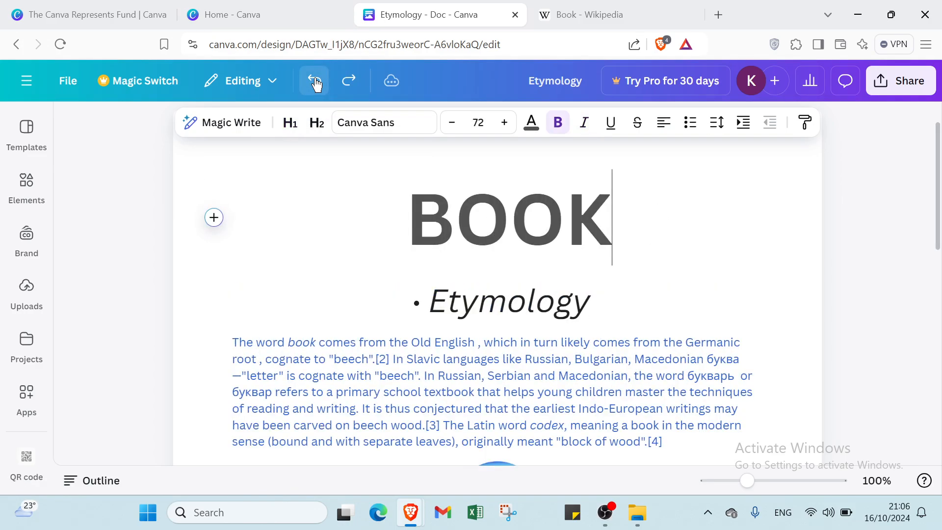
left_click(315, 81)
left_click(315, 81)
left_click(315, 81)
left_click(314, 81)
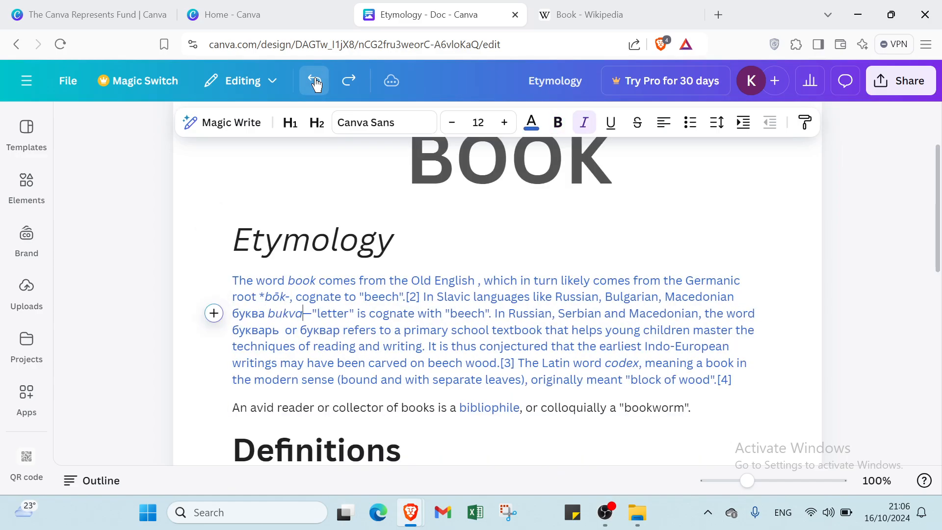
left_click(315, 81)
left_click(315, 81)
left_click(315, 81)
left_click(315, 81)
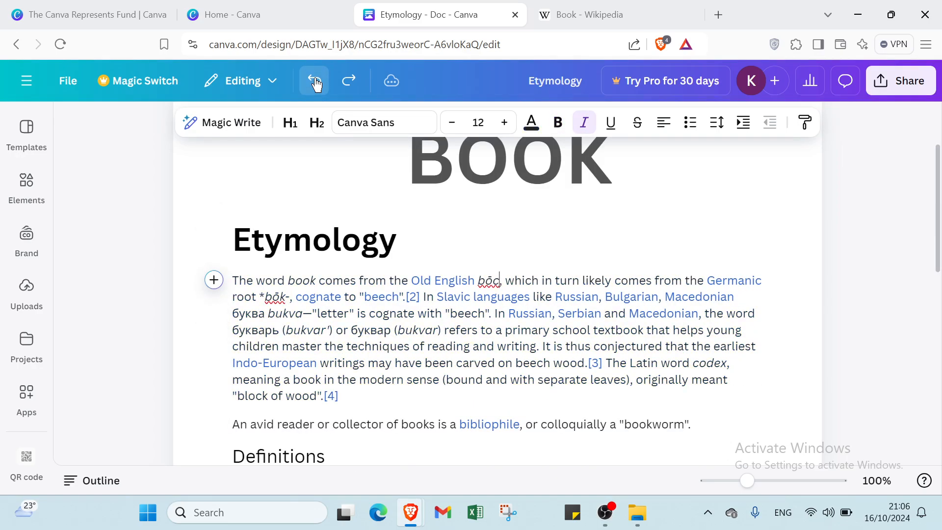
left_click(315, 81)
left_click(315, 81)
left_click(315, 81)
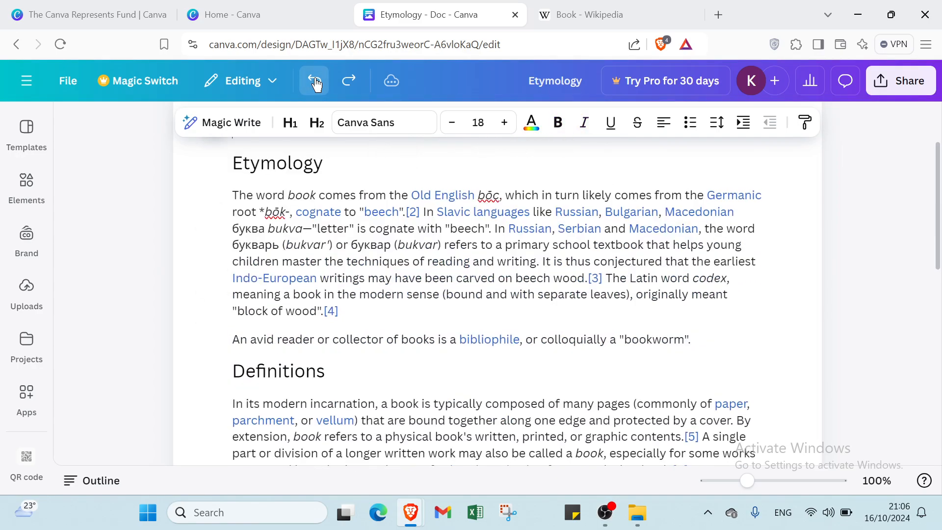
left_click(314, 81)
left_click(315, 81)
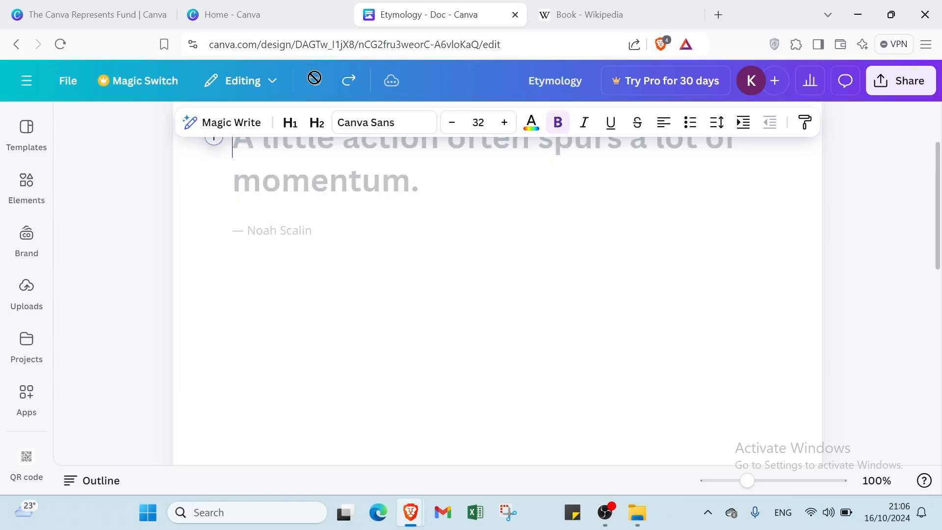